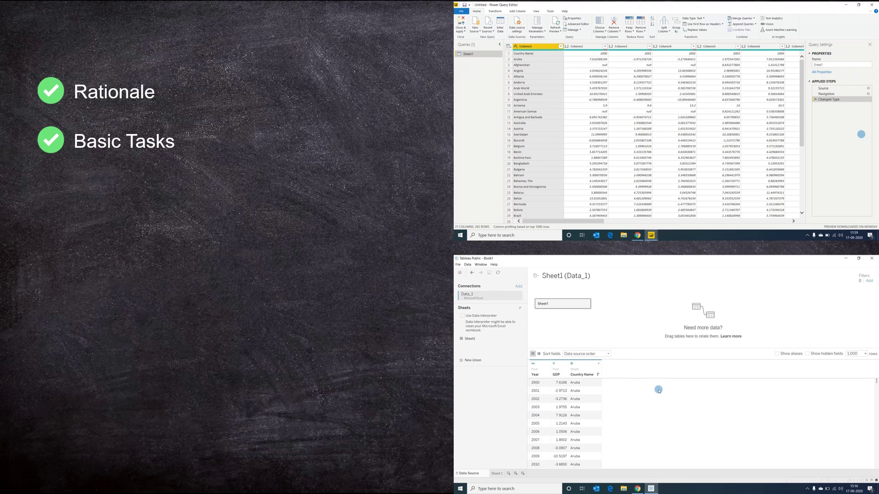
pyautogui.click(534, 364)
pyautogui.click(545, 393)
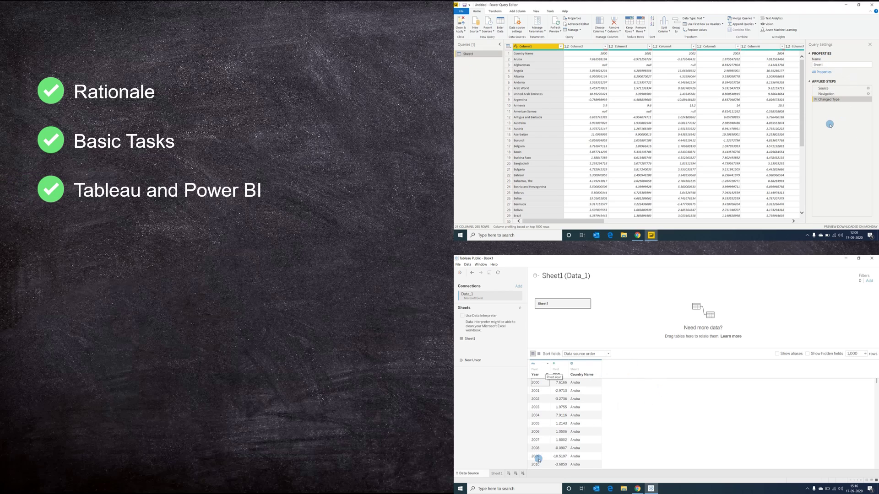
pyautogui.click(495, 11)
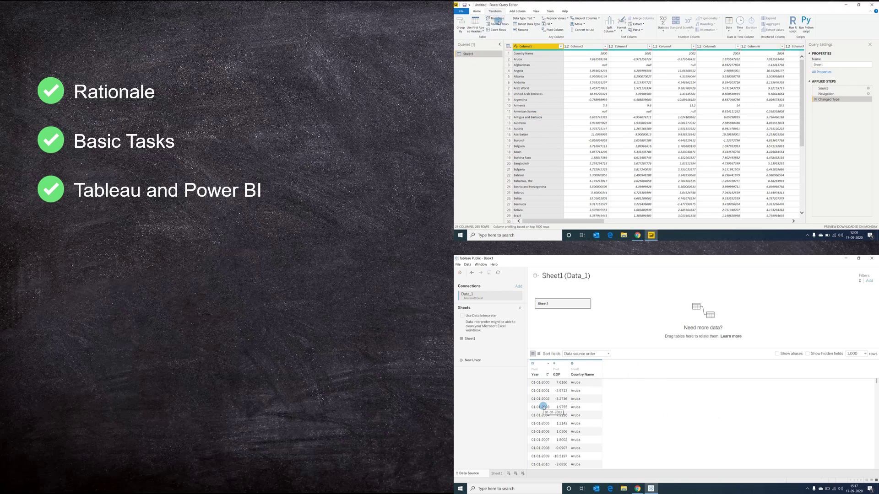
pyautogui.click(496, 19)
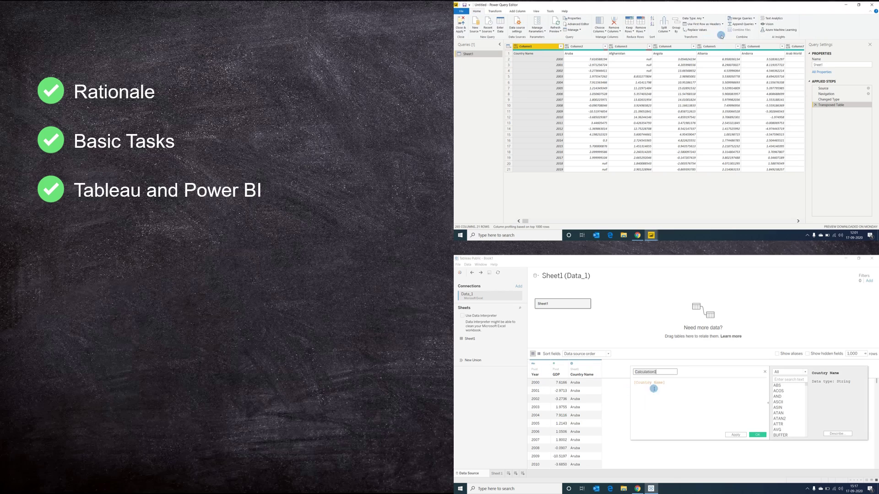
pyautogui.click(703, 24)
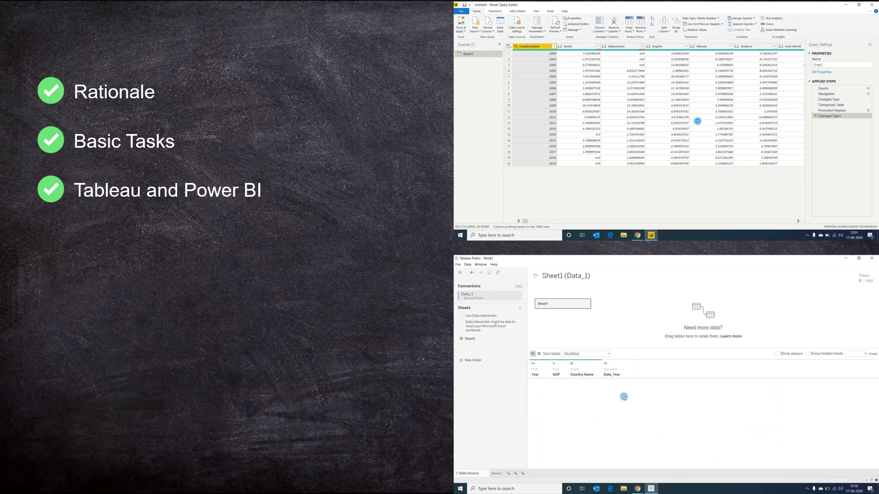
pyautogui.rightClick(531, 46)
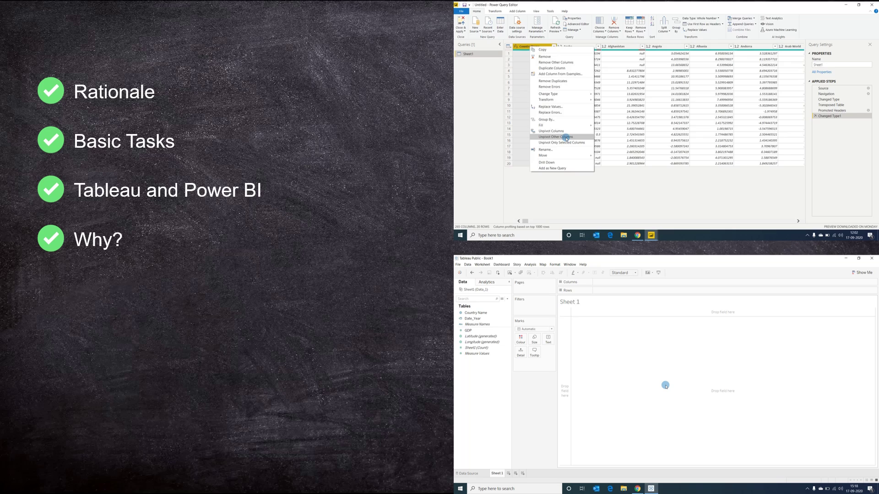
pyautogui.click(566, 137)
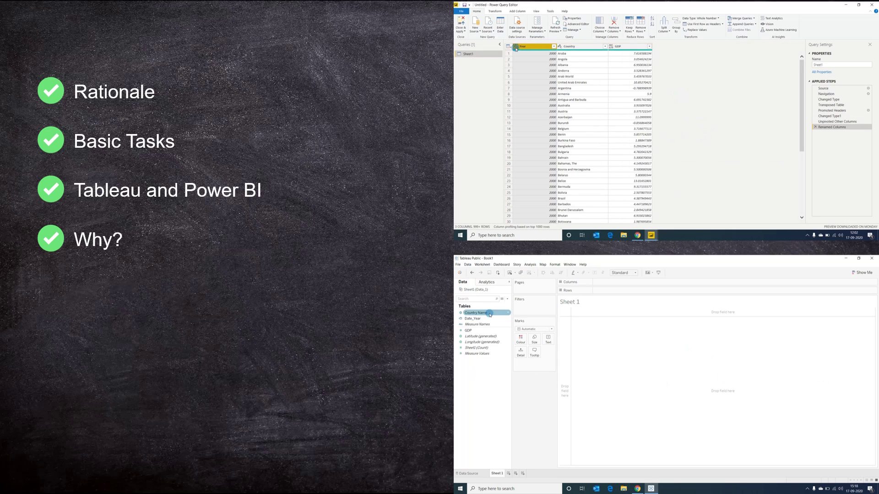
pyautogui.click(516, 46)
pyautogui.click(494, 330)
pyautogui.click(534, 82)
pyautogui.click(862, 273)
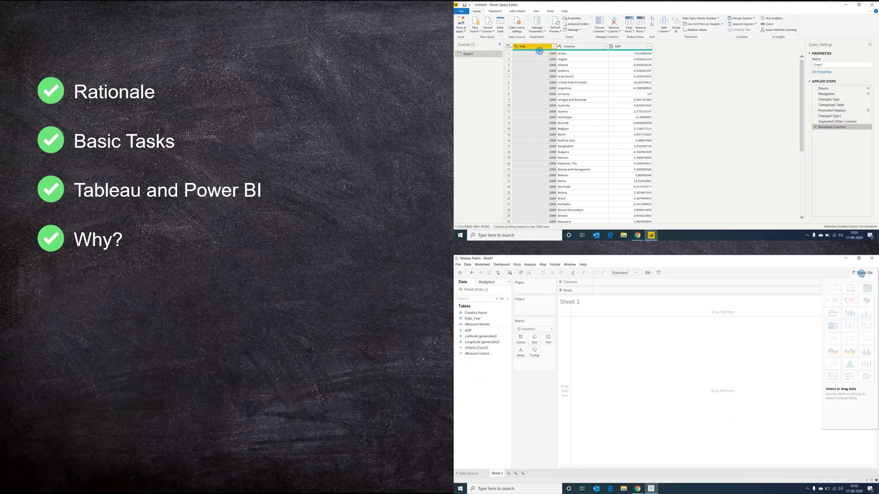
pyautogui.click(516, 47)
pyautogui.click(531, 103)
pyautogui.click(862, 273)
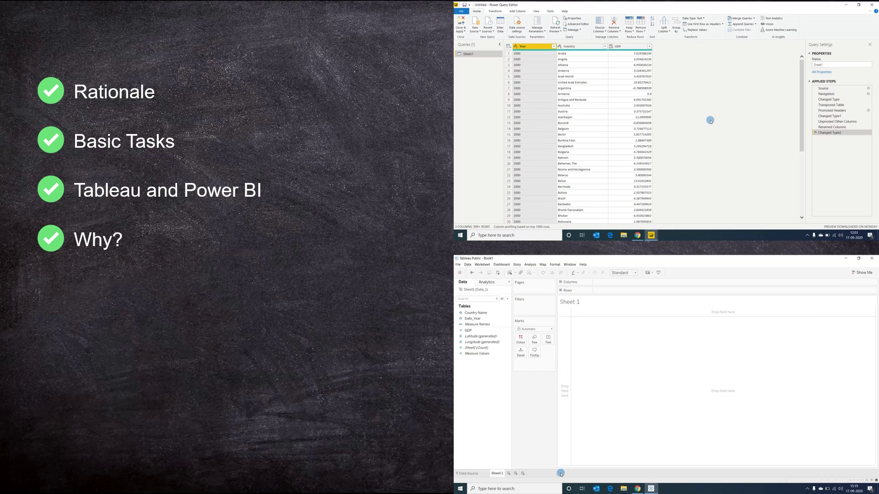
pyautogui.click(517, 11)
pyautogui.click(479, 26)
pyautogui.write('Date_Year')
pyautogui.click(601, 101)
pyautogui.write('"1/1/"&Ye')
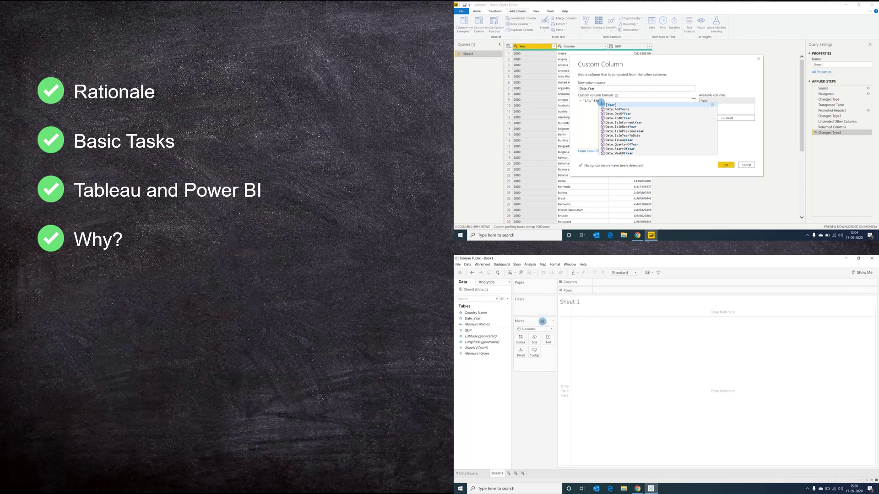
pyautogui.press('Tab')
pyautogui.click(726, 164)
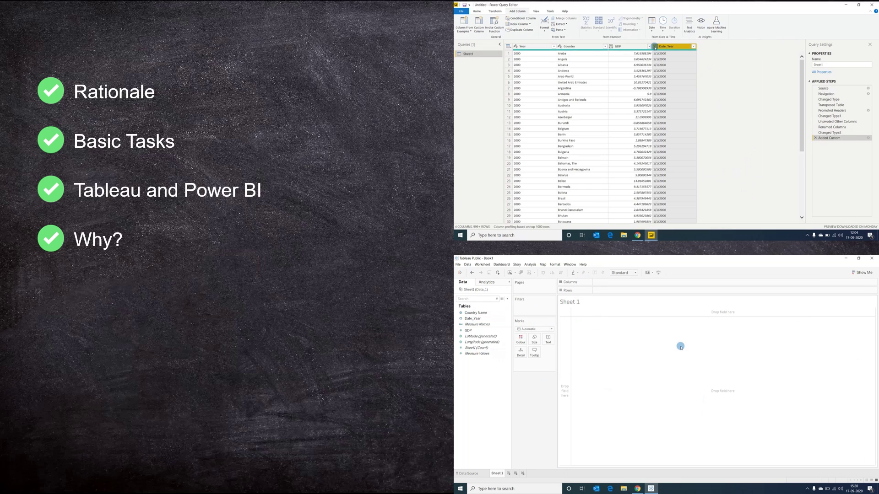
pyautogui.click(476, 342)
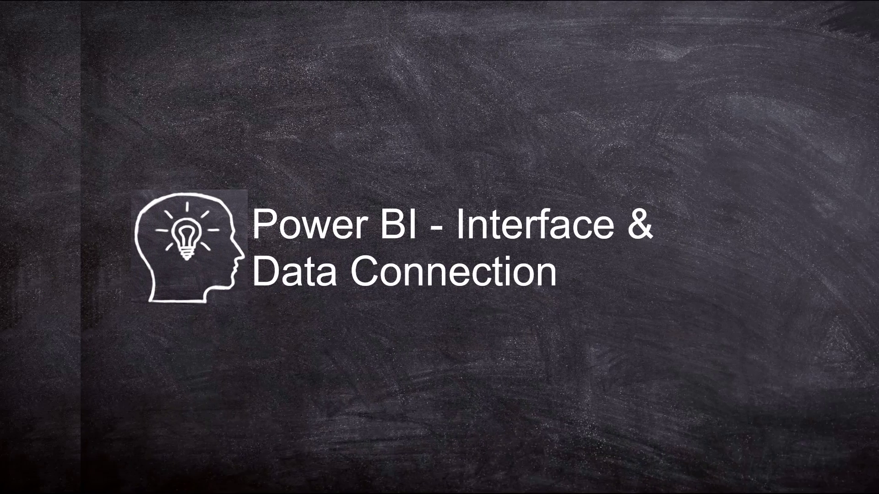
# - Find and launch Power BI Desktop
pyautogui.click(80, 482)
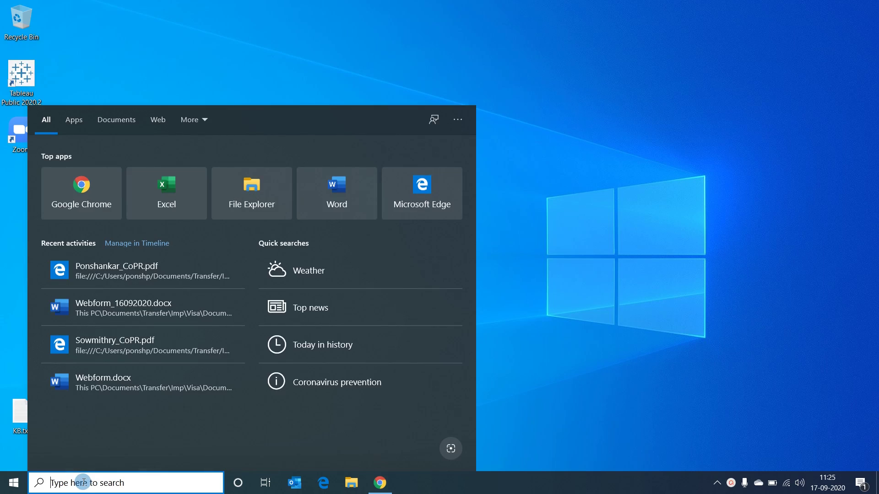
pyautogui.write('Powe')
pyautogui.press('Return')
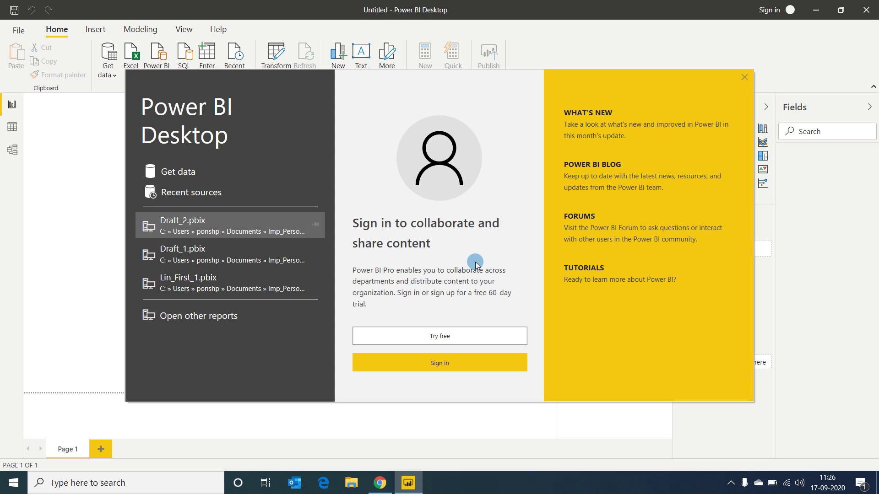
# - Dismiss the start screen, look over the Data and Model views, and return to the Report view
pyautogui.click(743, 76)
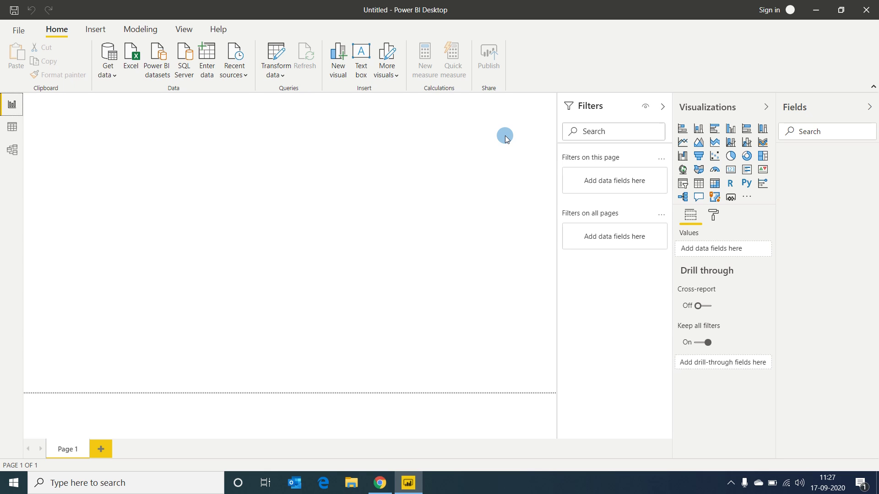
pyautogui.click(12, 128)
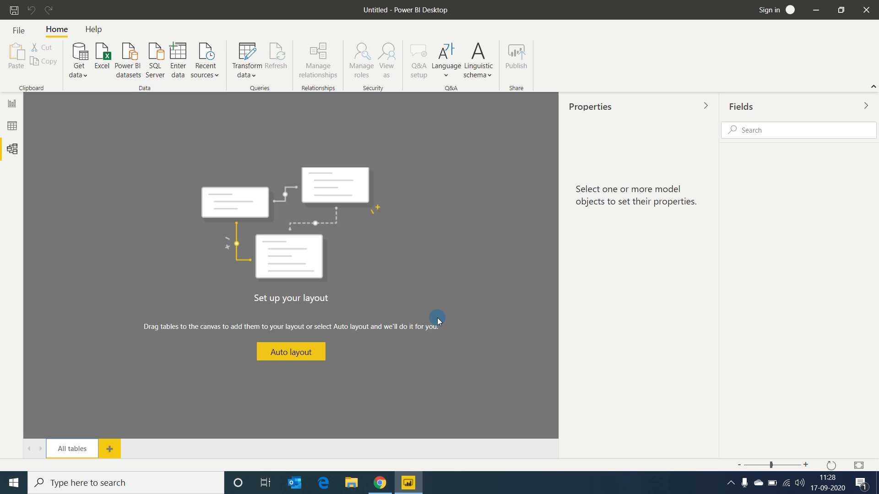
pyautogui.click(11, 106)
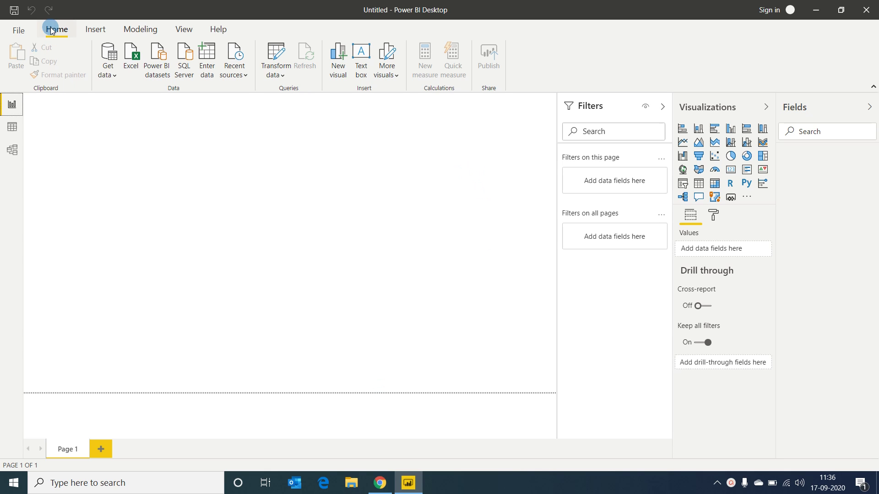
# - Open the full list of data connectors and look through the File, Database, Azure and Online Services categories
pyautogui.click(108, 76)
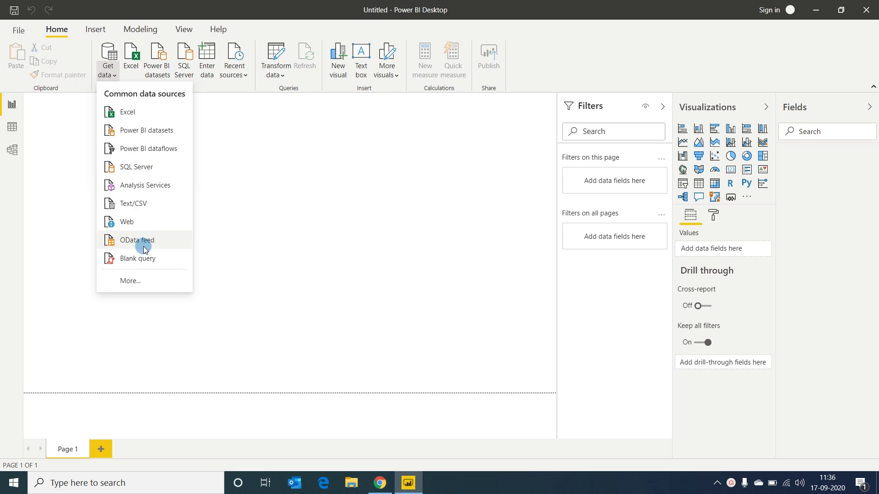
pyautogui.click(130, 281)
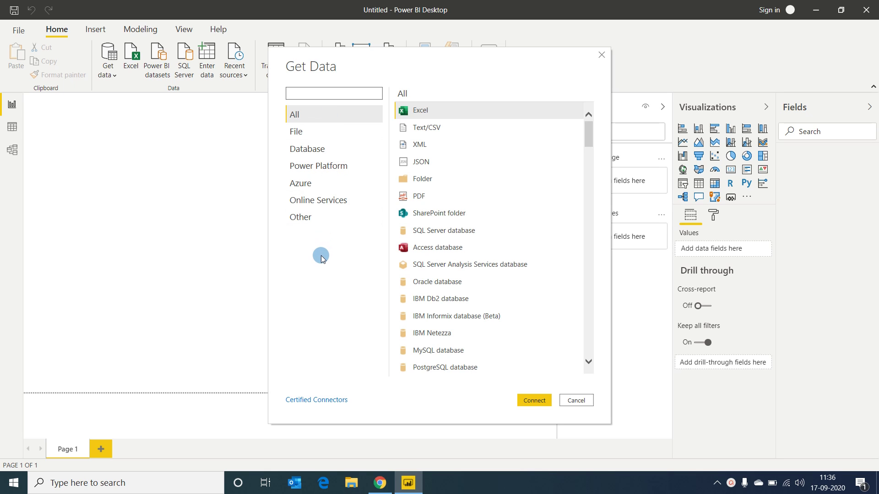
pyautogui.click(296, 132)
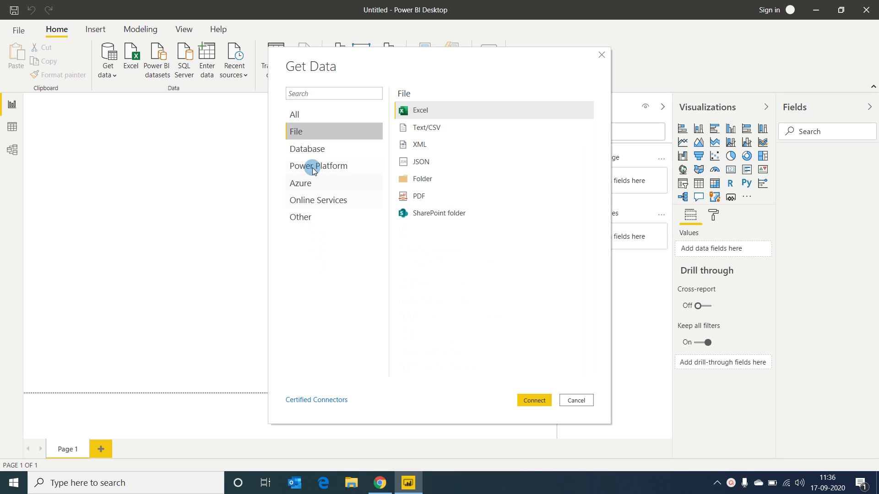
pyautogui.click(317, 152)
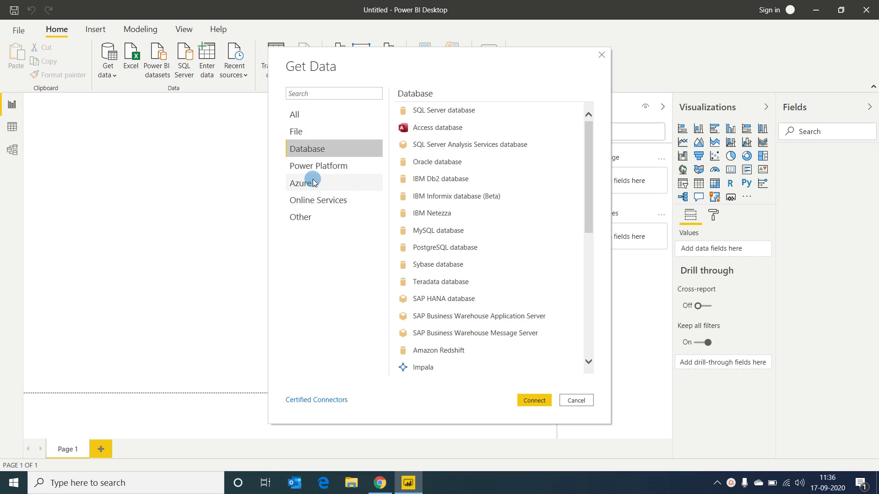
pyautogui.click(314, 182)
pyautogui.click(327, 203)
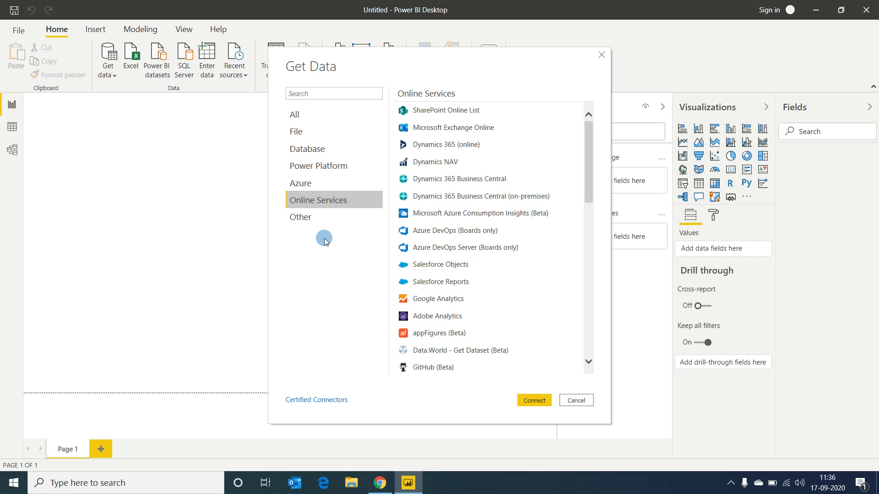
# - Connect to an Excel source and open the Data_1.xlsx workbook from the Tableau - PowerBI-Connections folder
pyautogui.click(305, 116)
pyautogui.click(425, 111)
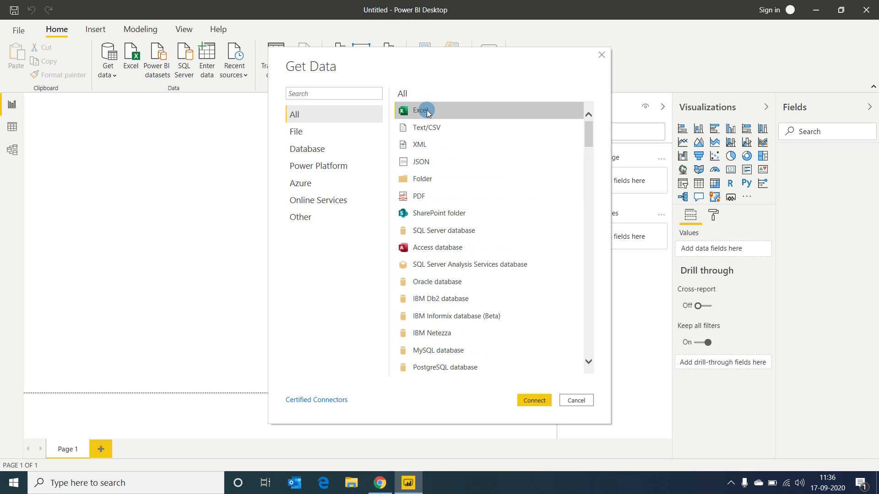
pyautogui.click(529, 399)
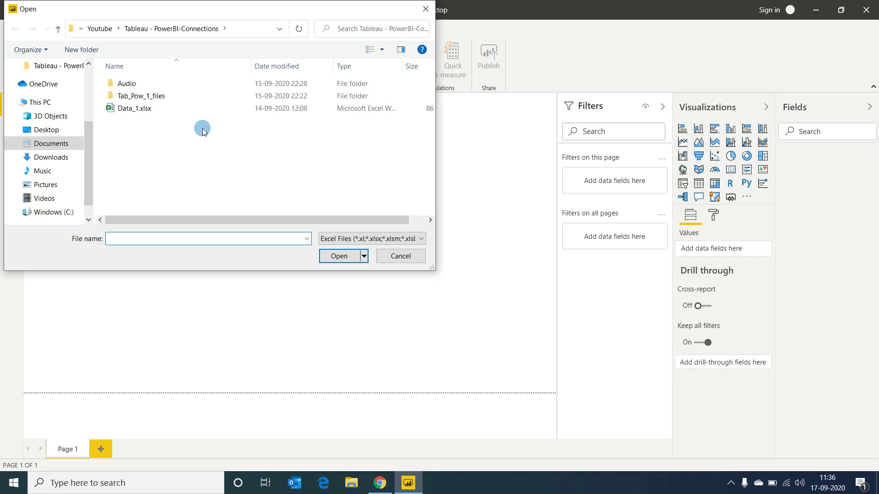
pyautogui.click(137, 114)
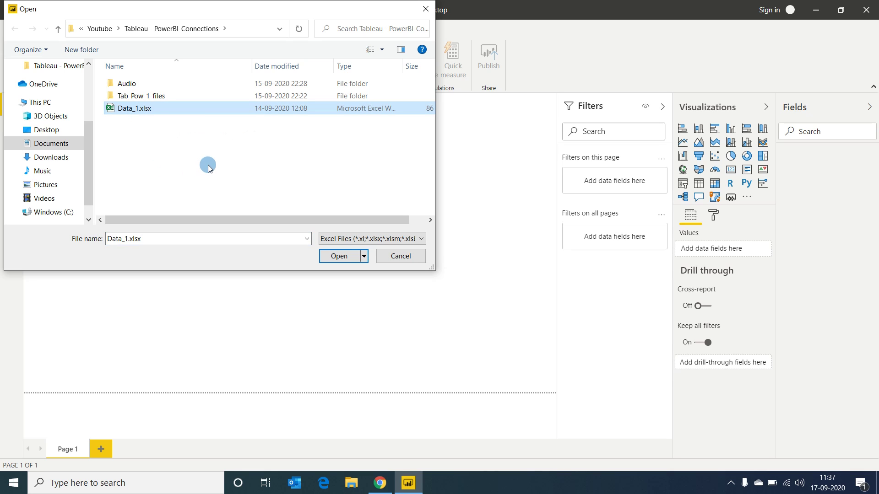
pyautogui.click(142, 108)
pyautogui.click(342, 259)
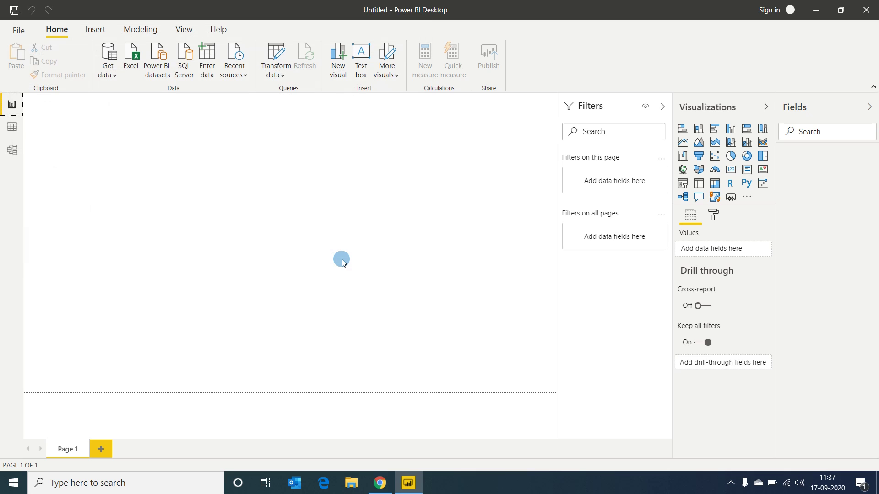
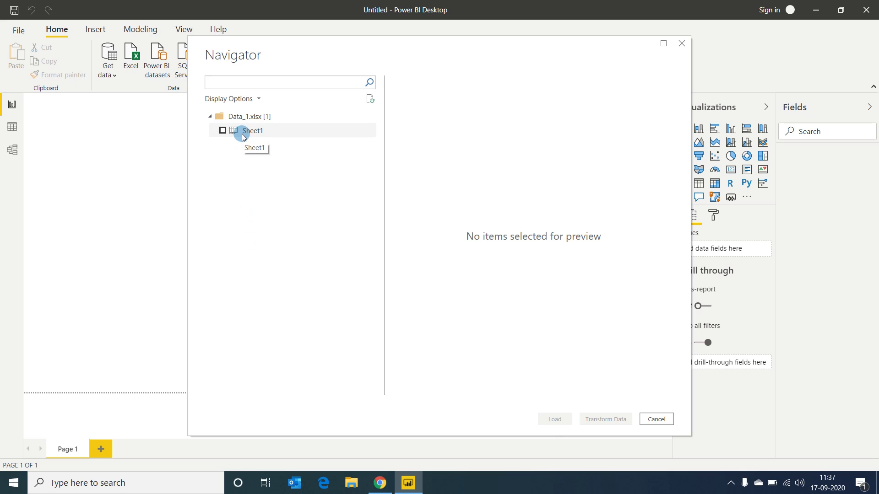
# - Preview and select Sheet1 of the workbook, and open it for transformation in Power Query Editor
pyautogui.click(242, 132)
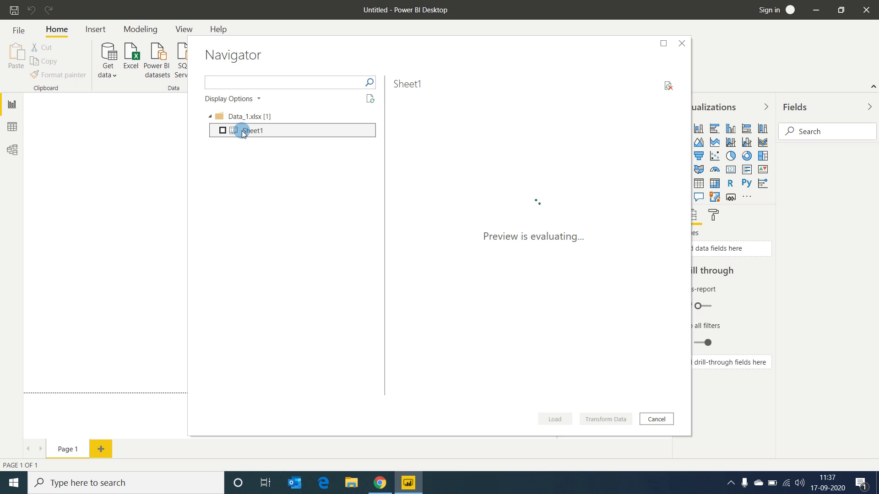
pyautogui.click(223, 131)
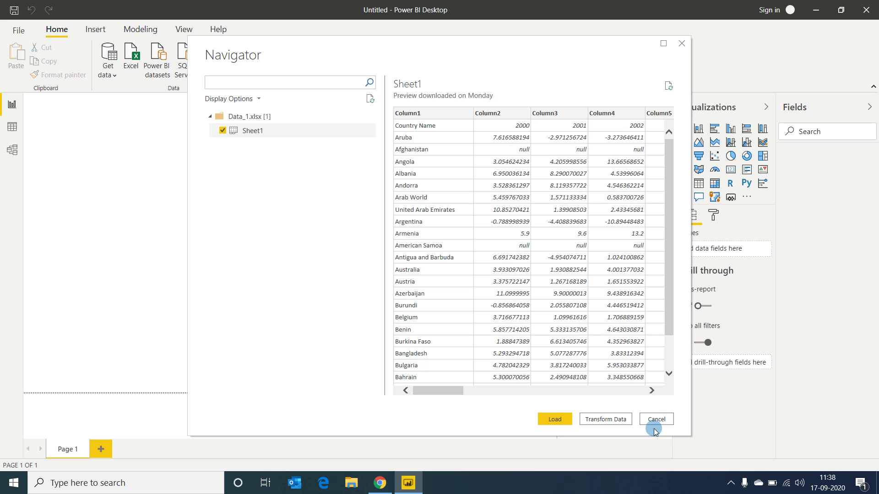
pyautogui.click(608, 419)
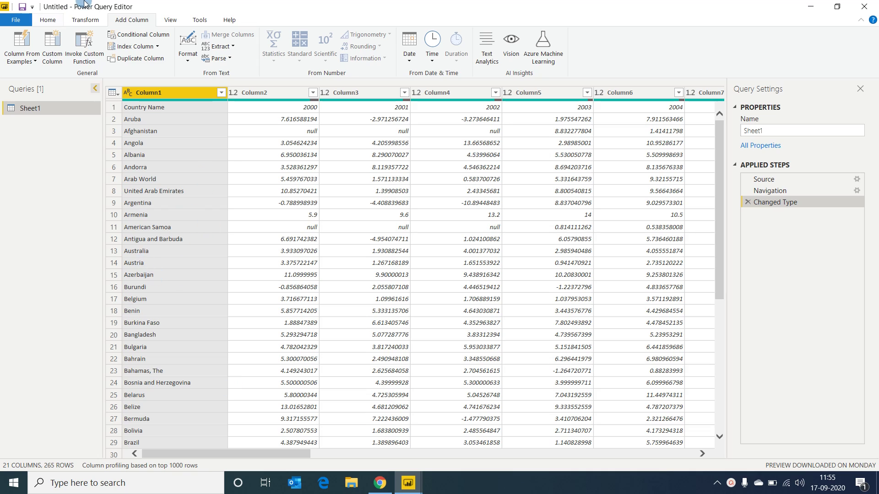
# - Transpose the Sheet1 table and use its first row as the column headers
pyautogui.click(47, 20)
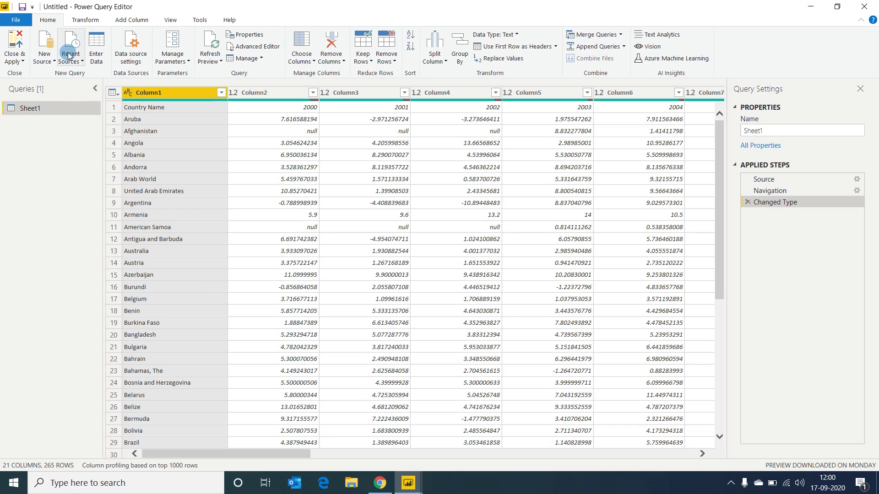
pyautogui.click(85, 20)
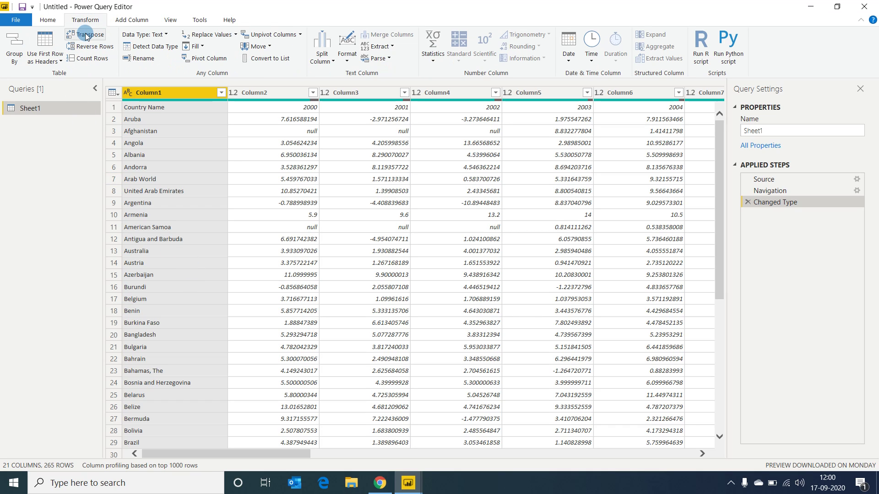
pyautogui.click(91, 37)
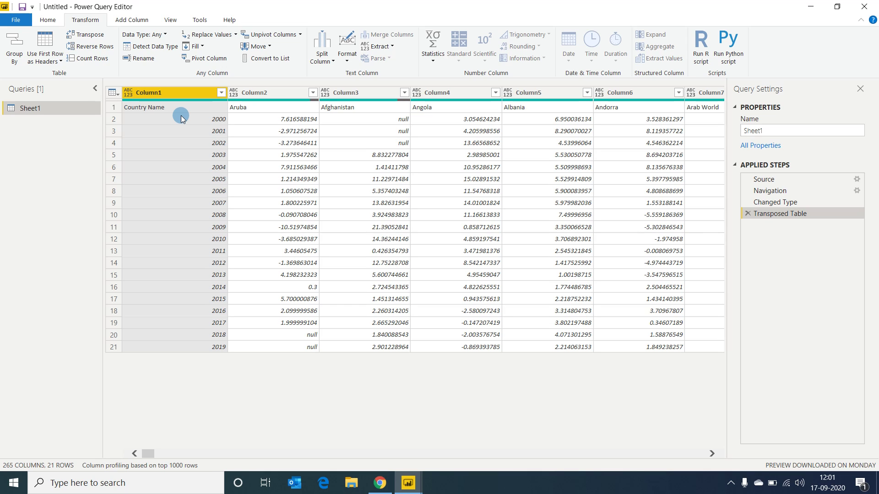
pyautogui.click(48, 21)
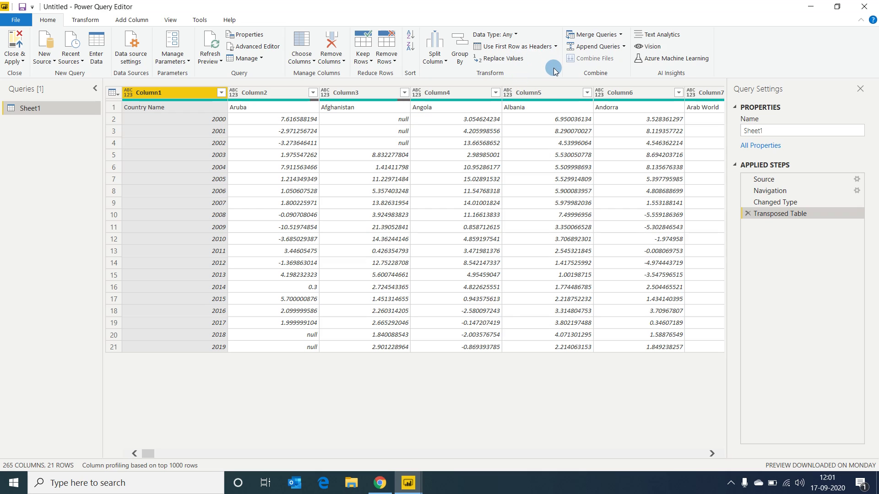
pyautogui.click(531, 47)
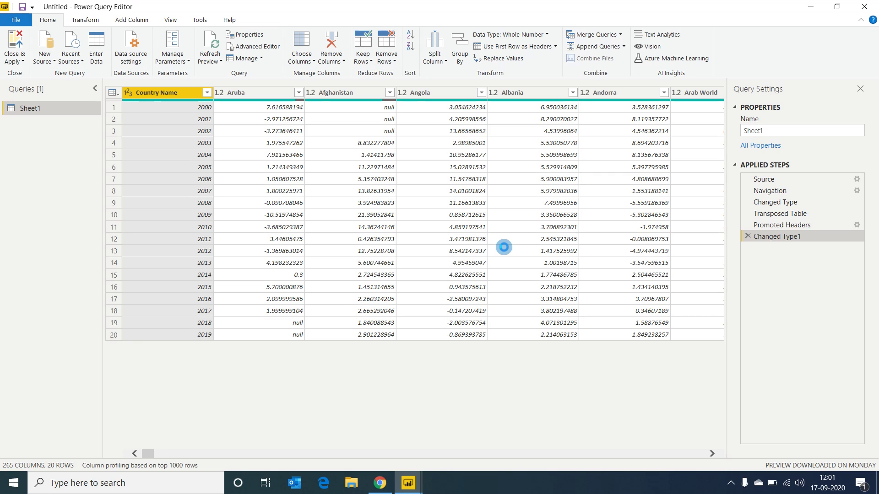
# - Unpivot all columns other than Country Name, and rename the three resulting columns Year, Country and GDP
pyautogui.rightClick(158, 94)
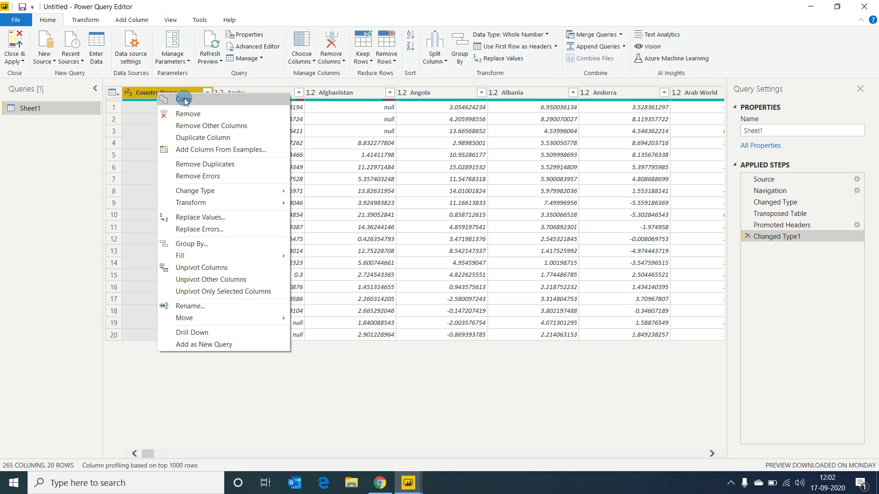
pyautogui.click(232, 281)
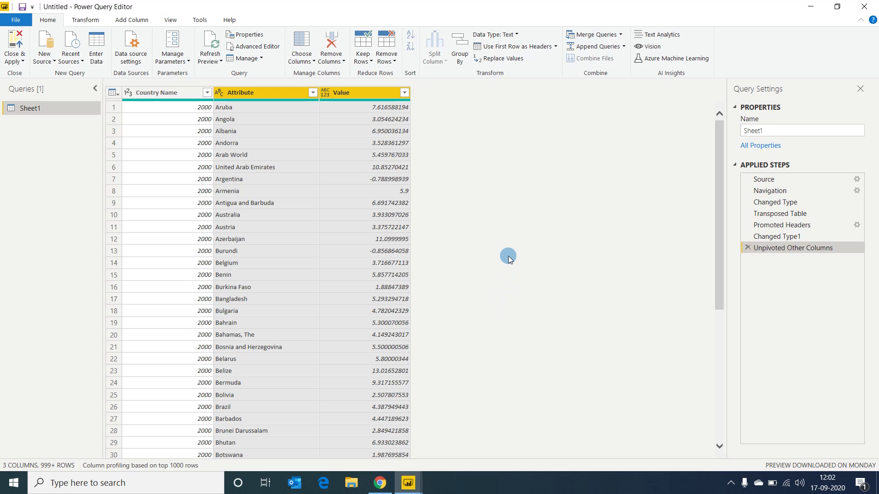
pyautogui.doubleClick(245, 92)
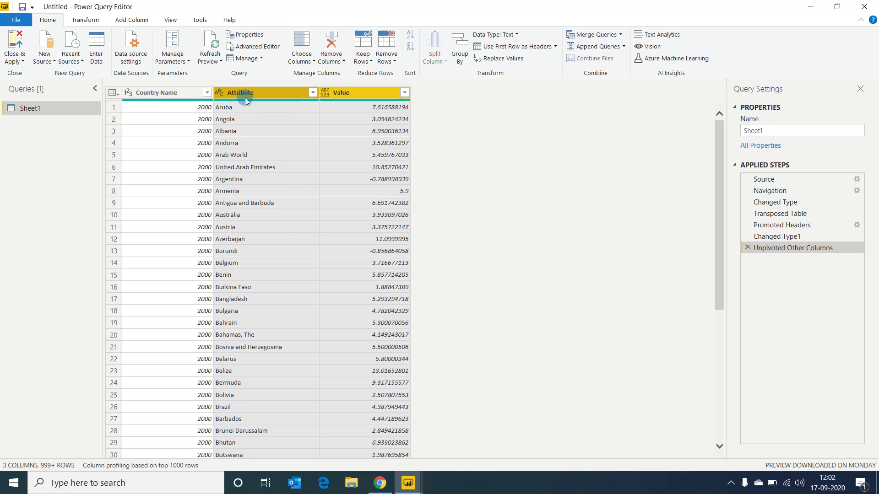
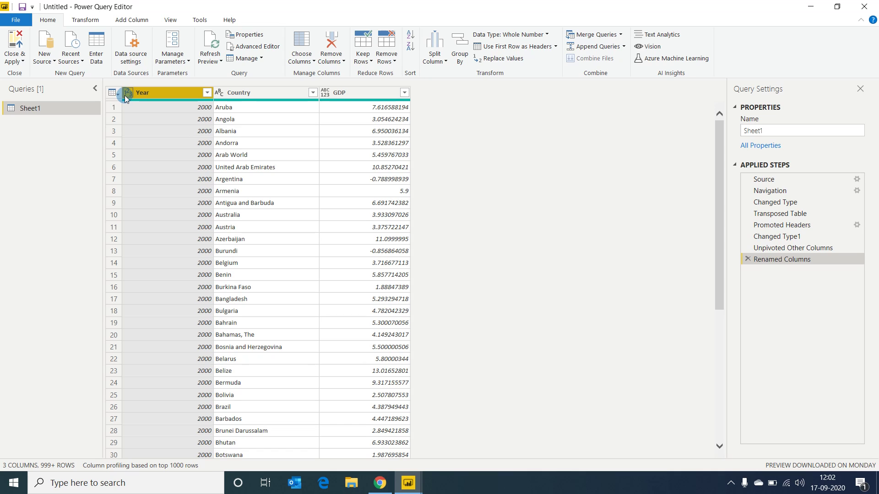
# - Try converting the Year column to the Date type, and remove that type change from the applied steps
pyautogui.click(128, 96)
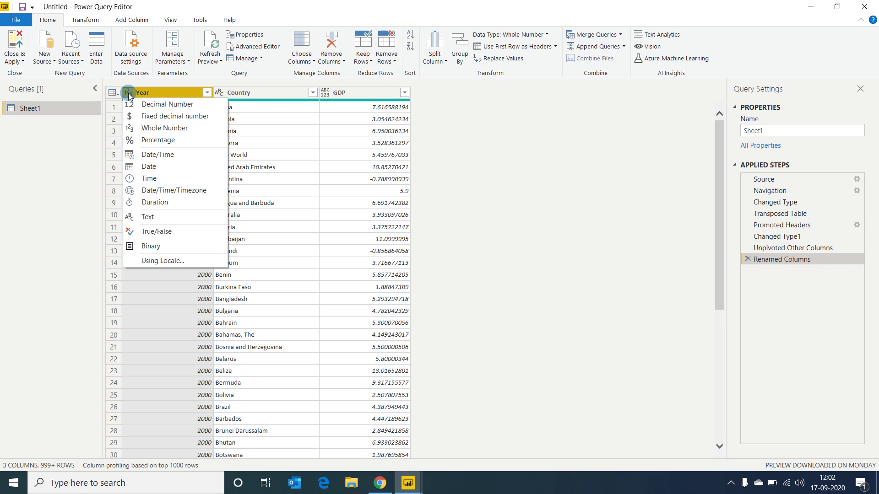
pyautogui.click(168, 168)
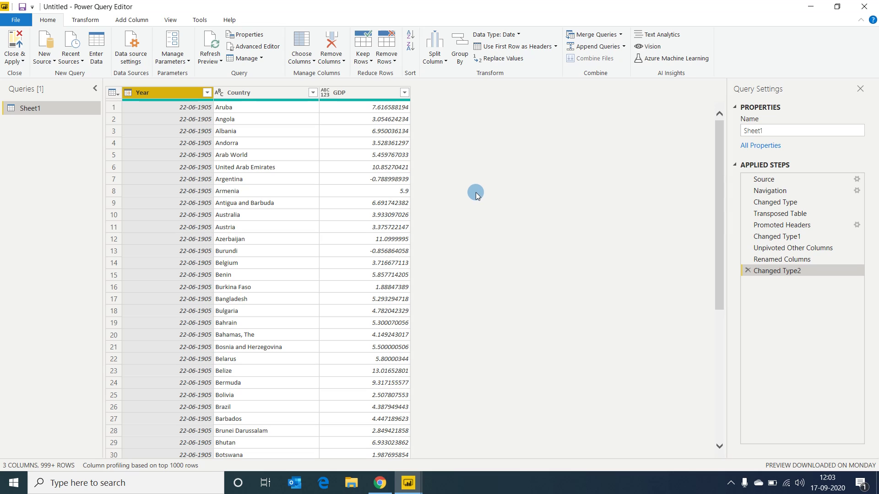
pyautogui.click(748, 271)
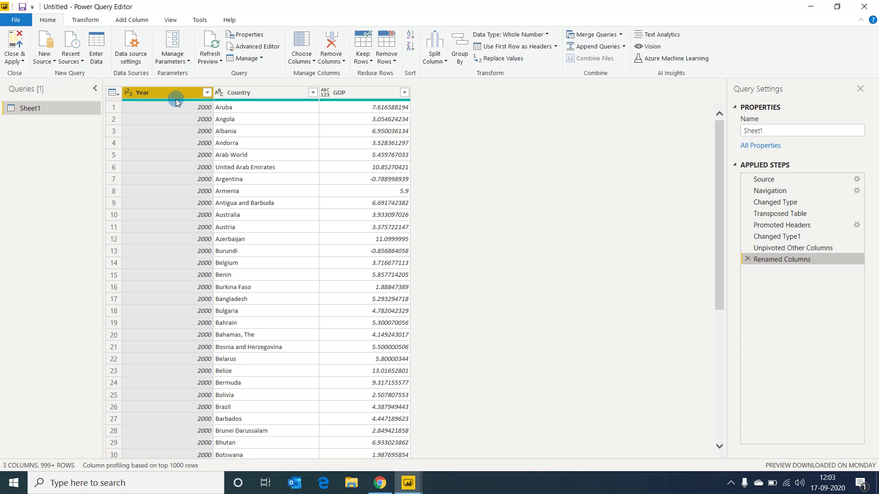
# - Convert the Year column to Text and add a custom column named Date_Year with the formula "1/1/"&[Year]
pyautogui.click(128, 93)
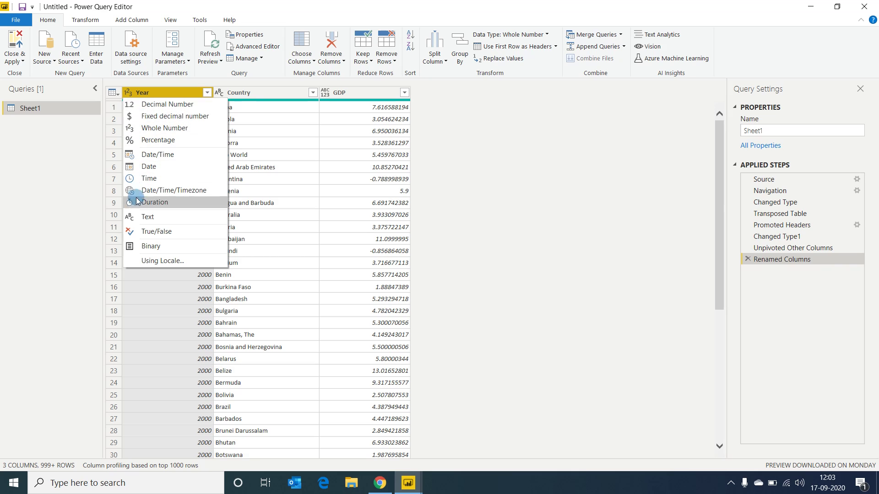
pyautogui.click(151, 217)
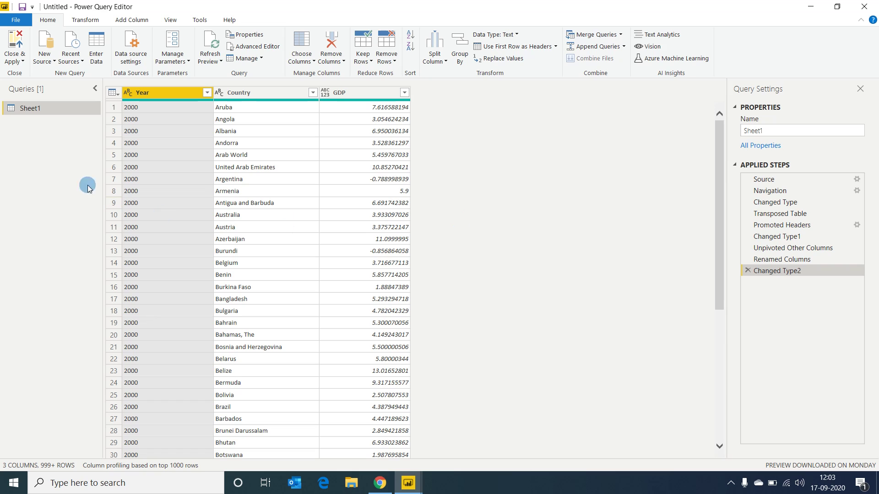
pyautogui.click(132, 21)
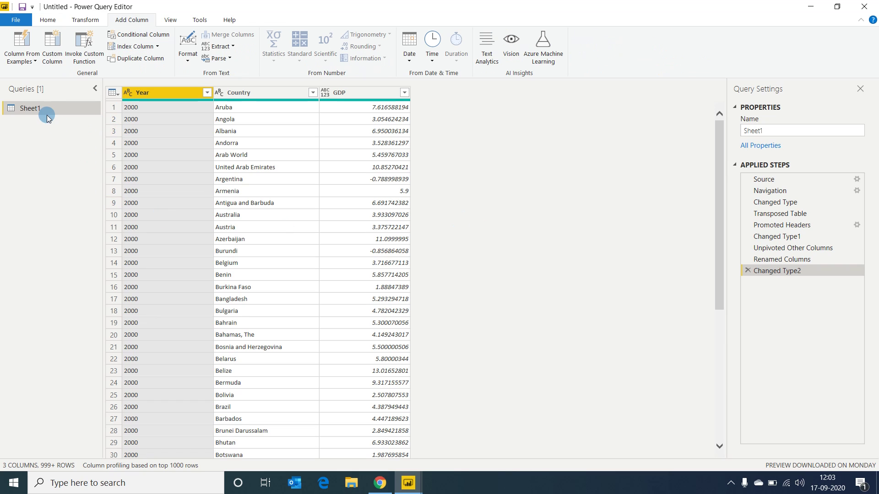
pyautogui.click(52, 57)
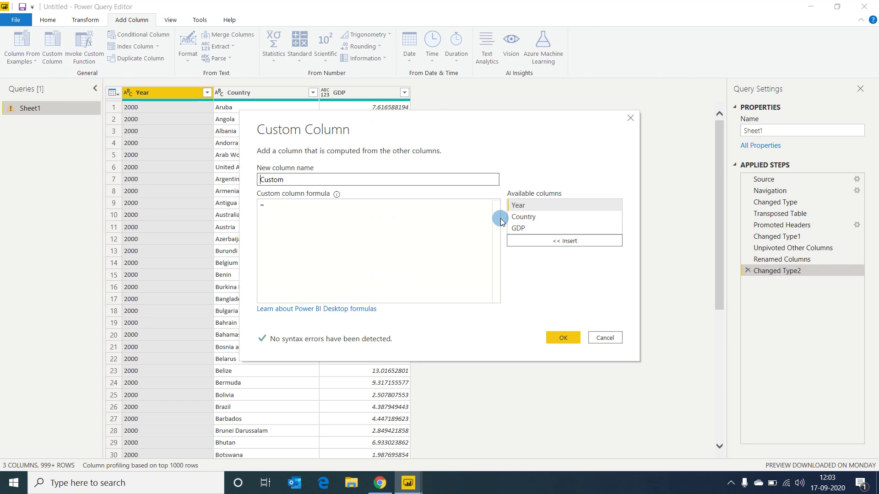
pyautogui.moveTo(296, 179); pyautogui.dragTo(189, 189)
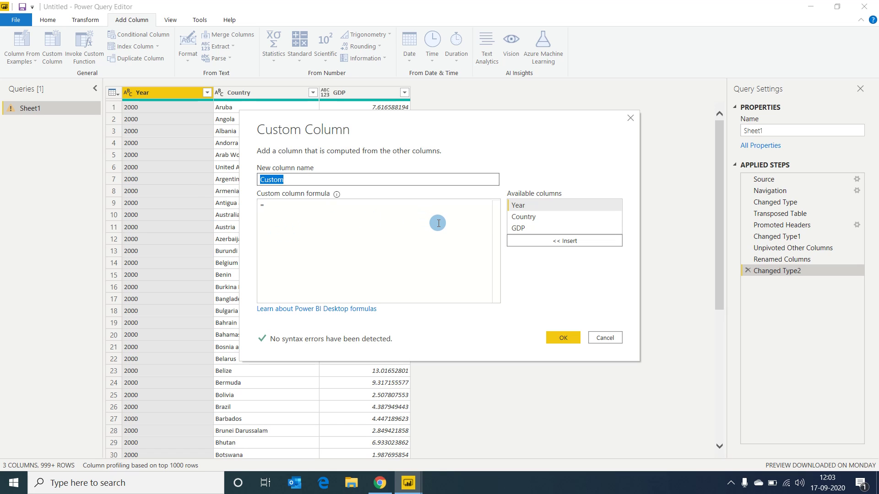
pyautogui.write('Date_Year')
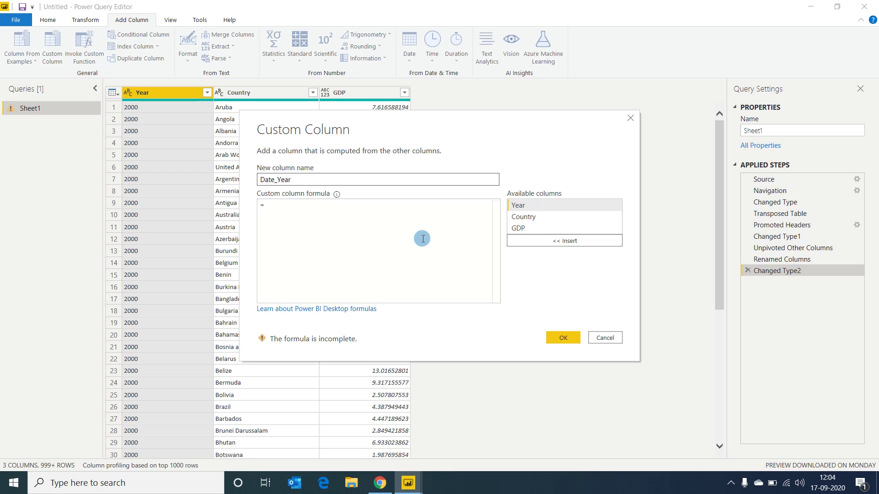
pyautogui.click(304, 208)
pyautogui.write('"')
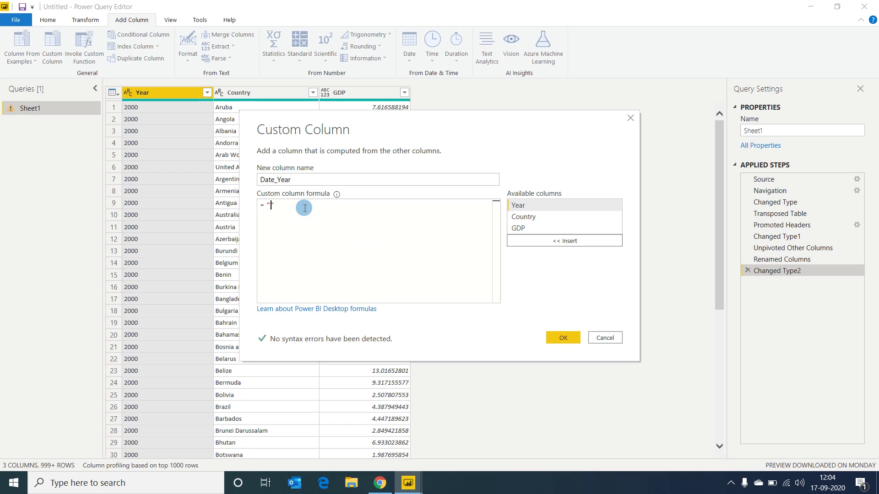
pyautogui.write('1/1/"&')
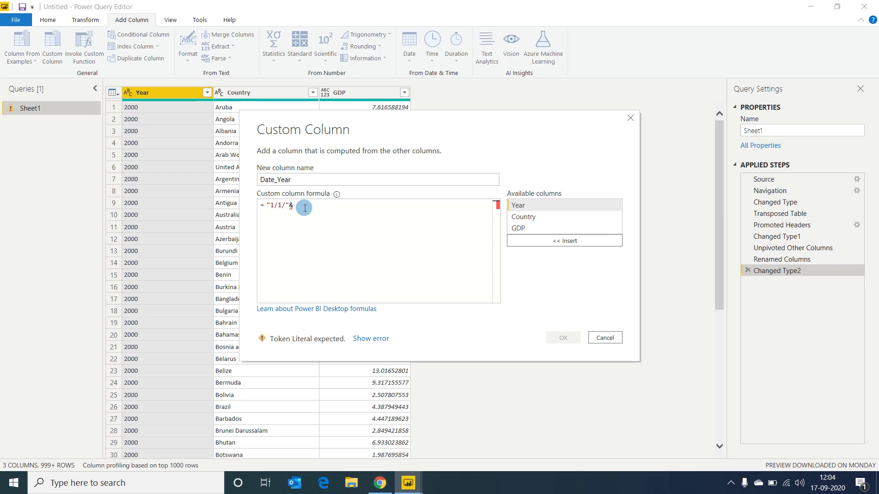
pyautogui.write('Ye')
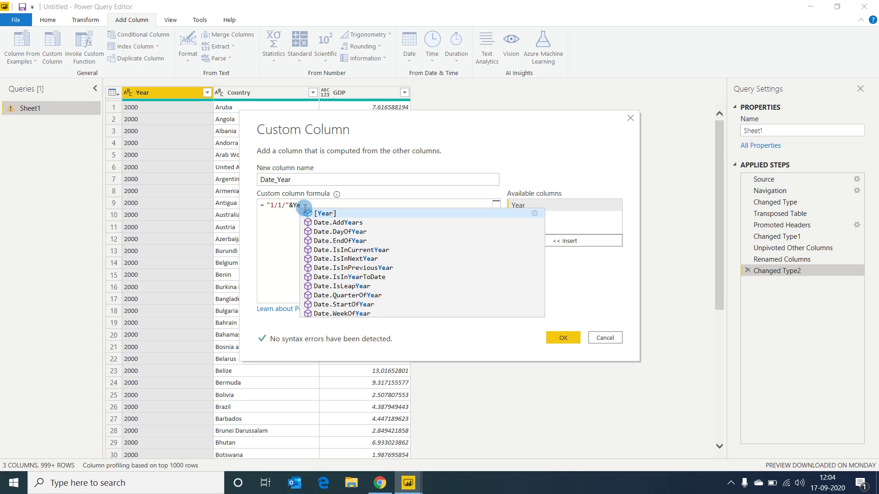
pyautogui.press('Tab')
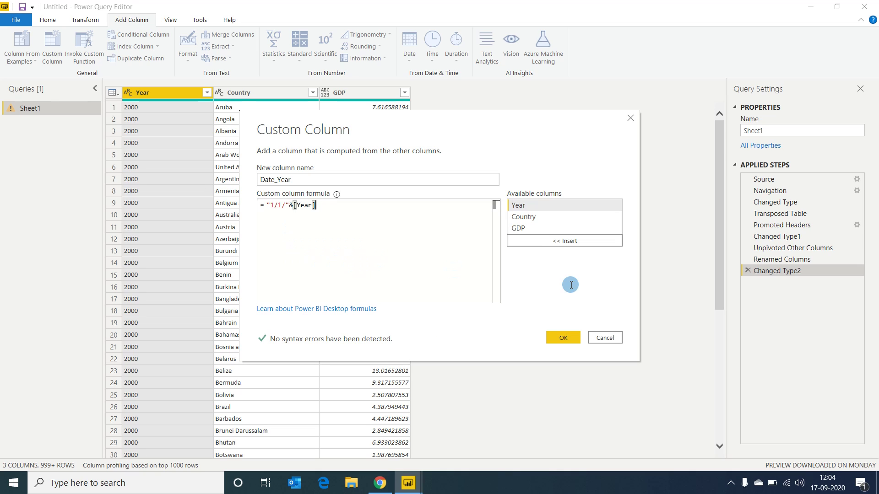
pyautogui.click(562, 337)
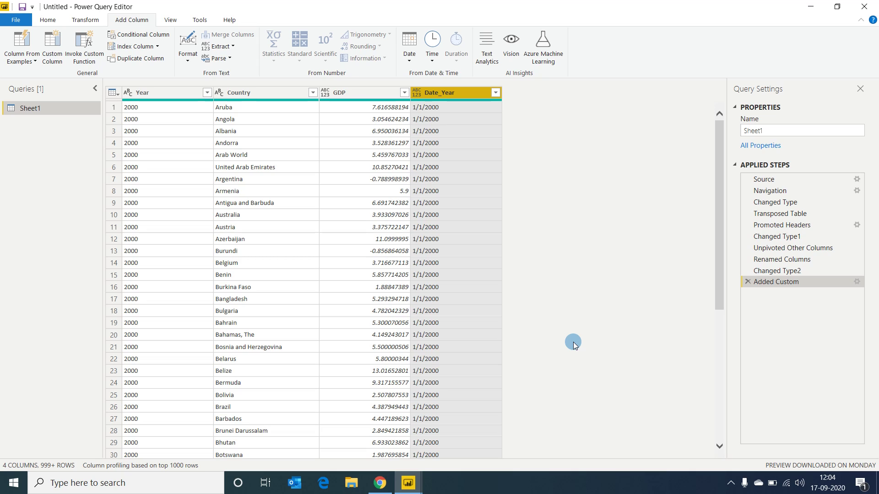
# - Set the Date_Year column's data type to Date and remove the Year column from the table
pyautogui.click(416, 96)
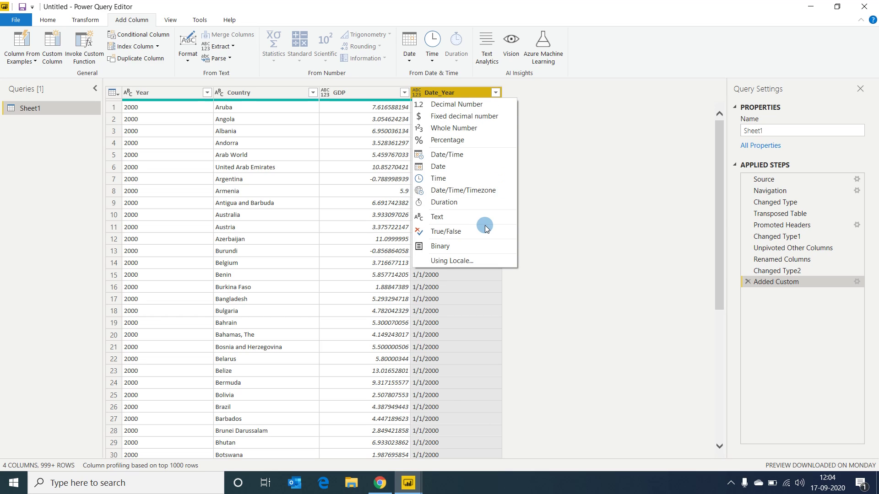
pyautogui.click(460, 167)
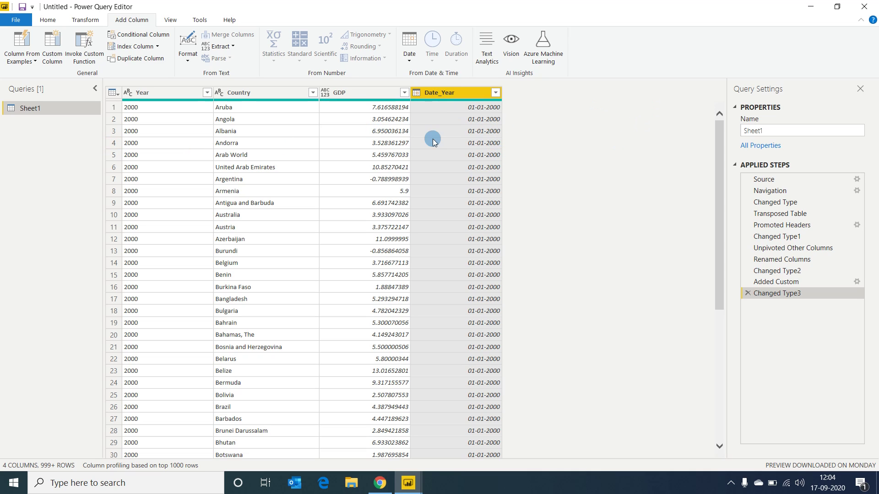
pyautogui.rightClick(151, 93)
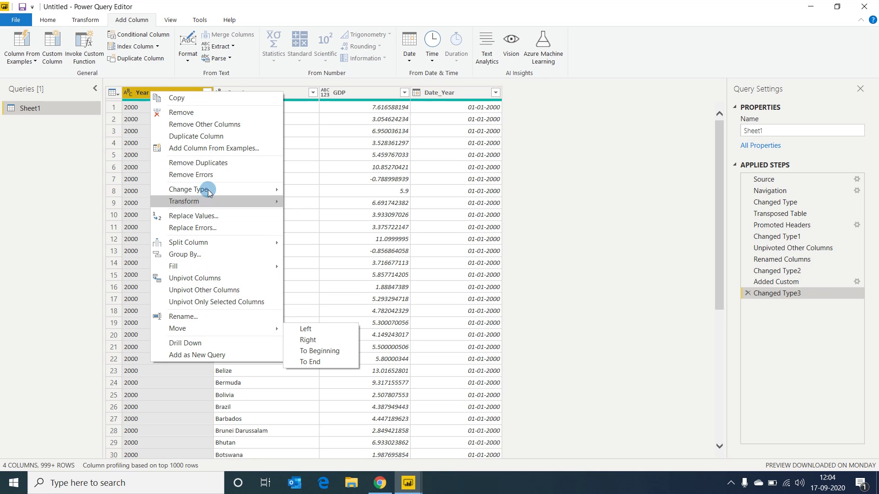
pyautogui.click(198, 113)
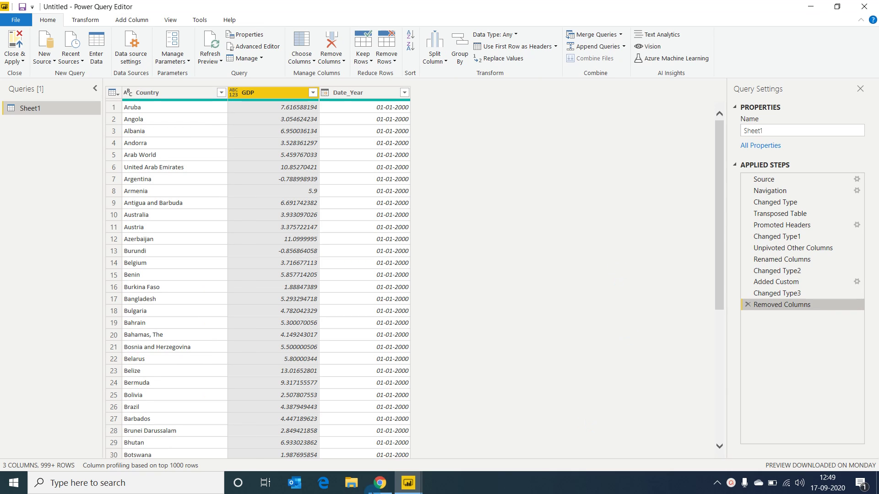
# - Set the GDP column's data type to Decimal Number, and close Power Query Editor with the changes applied
pyautogui.click(234, 93)
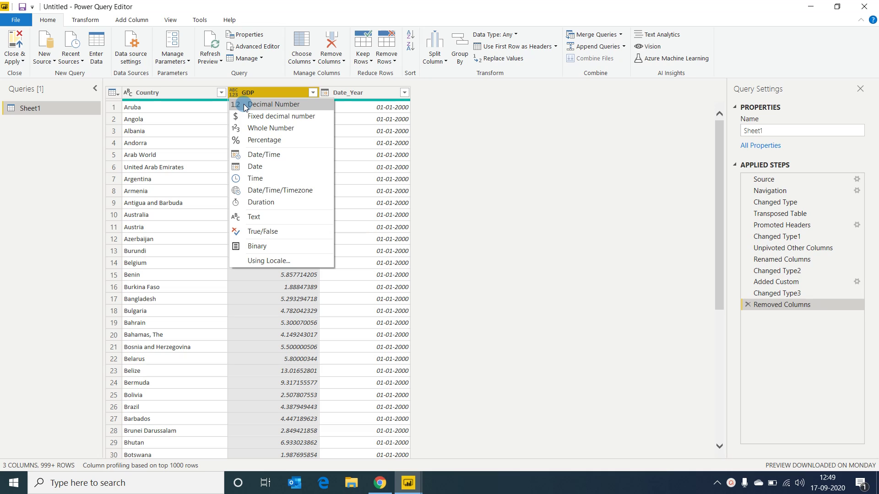
pyautogui.click(244, 105)
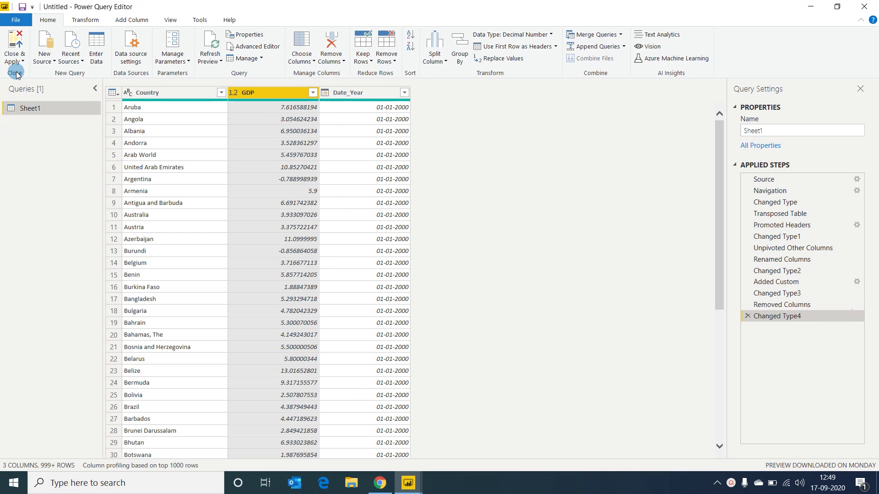
pyautogui.click(22, 57)
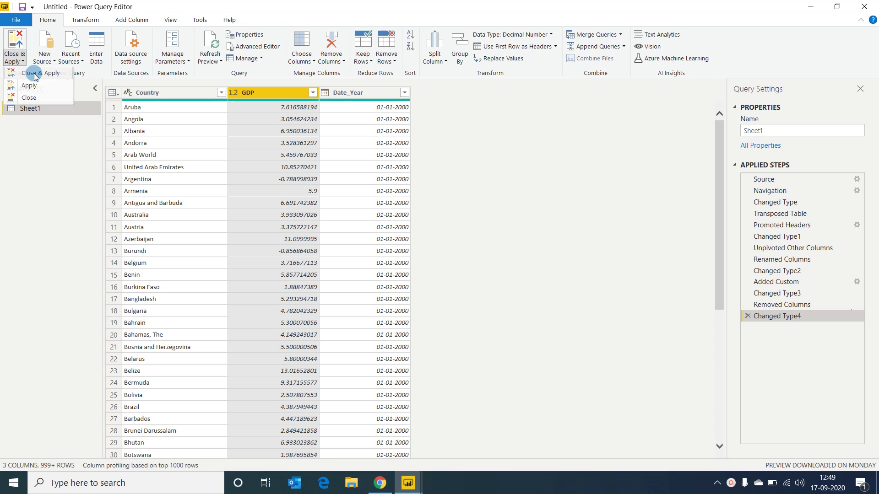
pyautogui.click(439, 264)
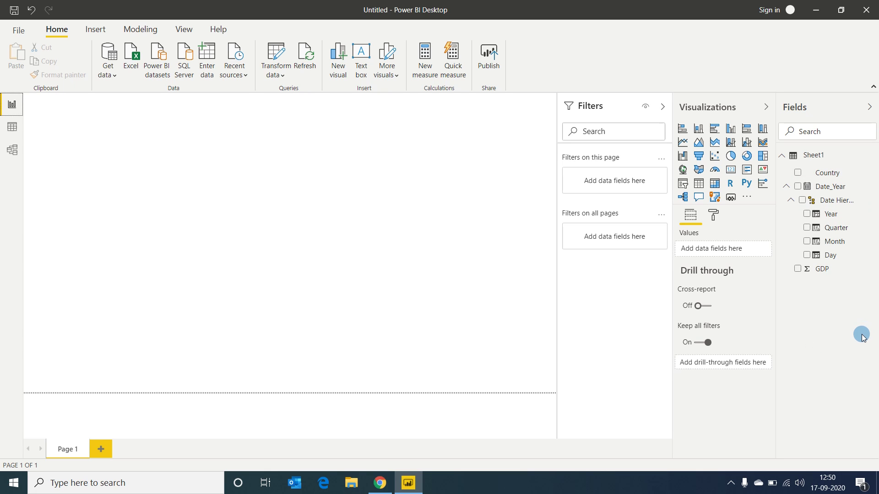
# - Create a map visual from the Country field, enlarge it in both directions, and add GDP as the bubble size
pyautogui.click(797, 173)
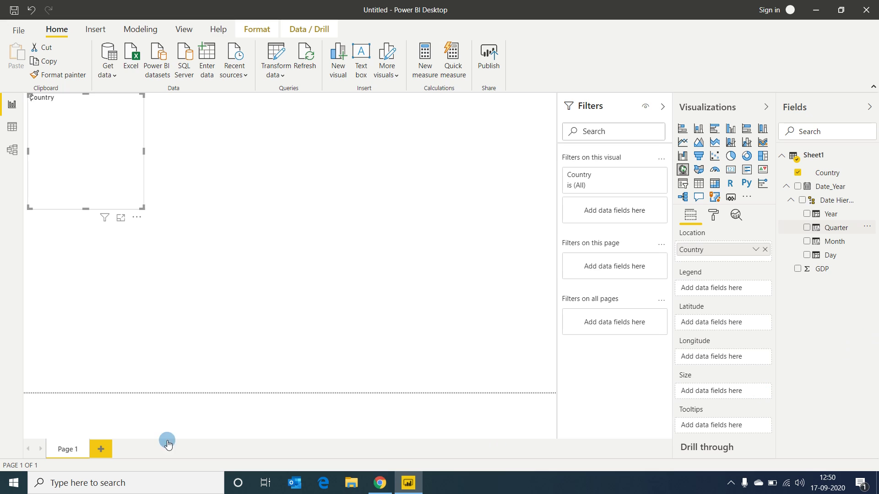
pyautogui.moveTo(143, 151); pyautogui.dragTo(277, 151)
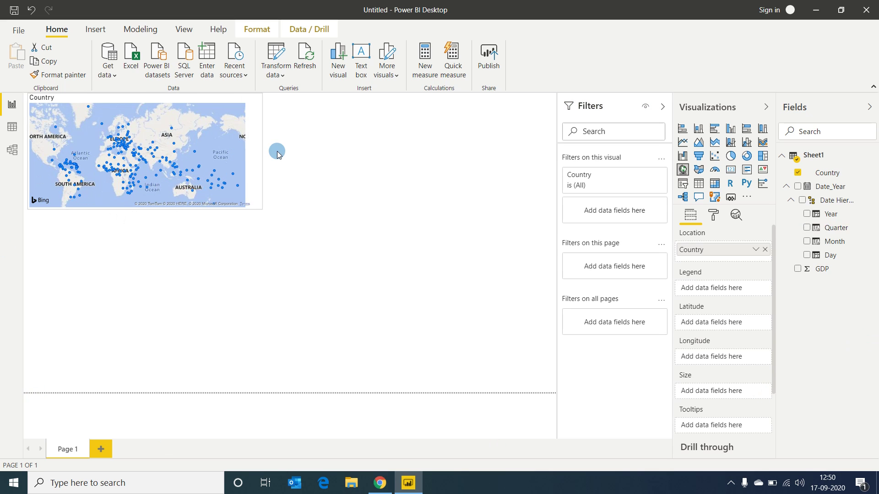
pyautogui.moveTo(150, 209); pyautogui.dragTo(151, 294)
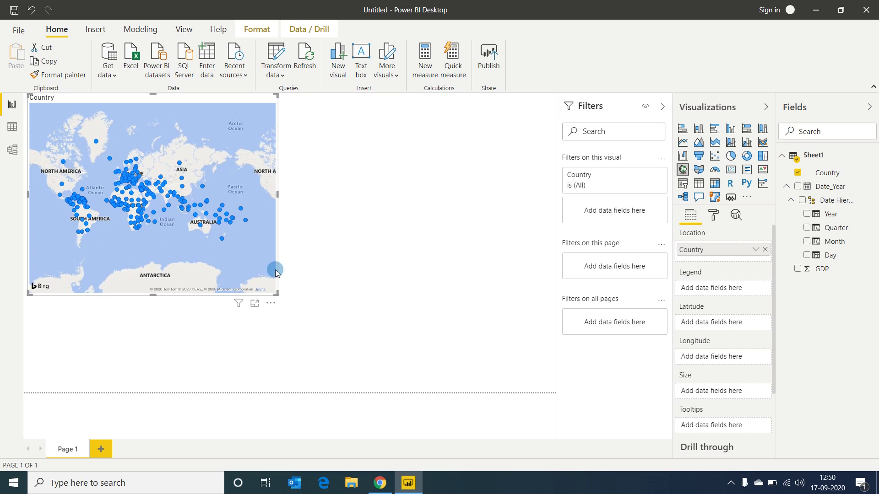
pyautogui.click(798, 268)
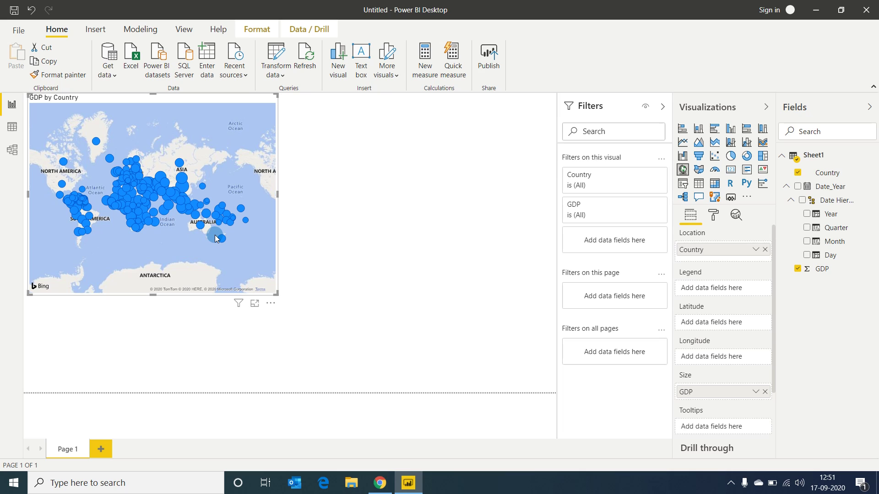
# - Add the Date_Year hierarchy's Year as a visual-level filter on the map, using basic filtering for 2019
pyautogui.click(866, 215)
pyautogui.moveTo(829, 347)
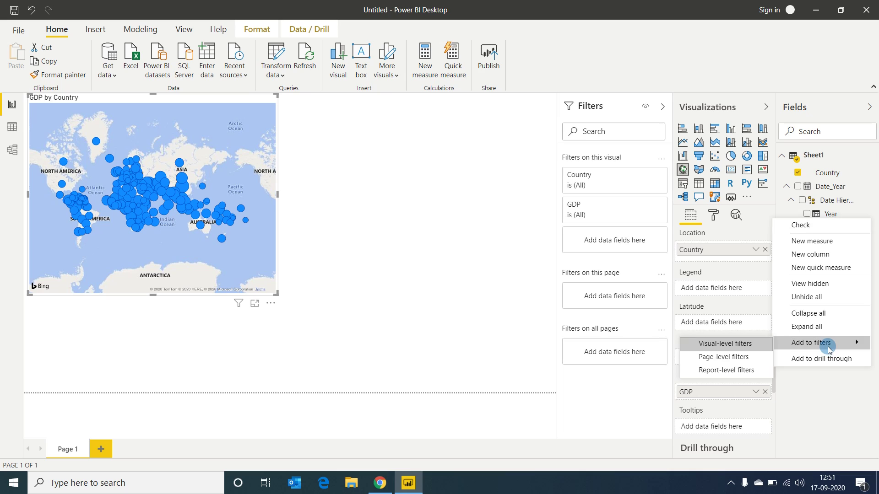
pyautogui.click(722, 344)
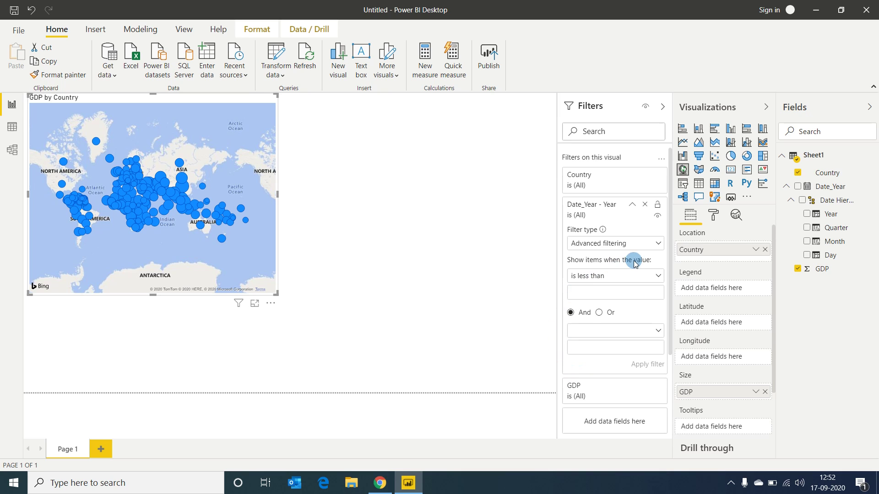
pyautogui.click(650, 243)
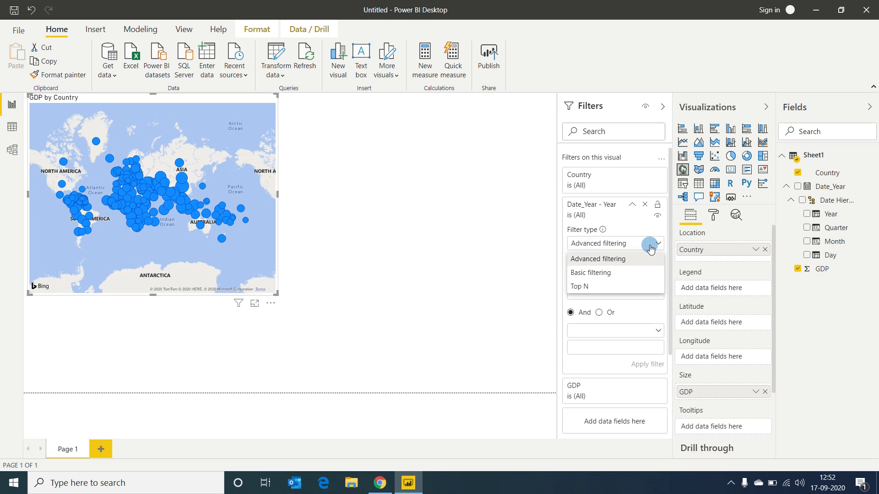
pyautogui.click(596, 276)
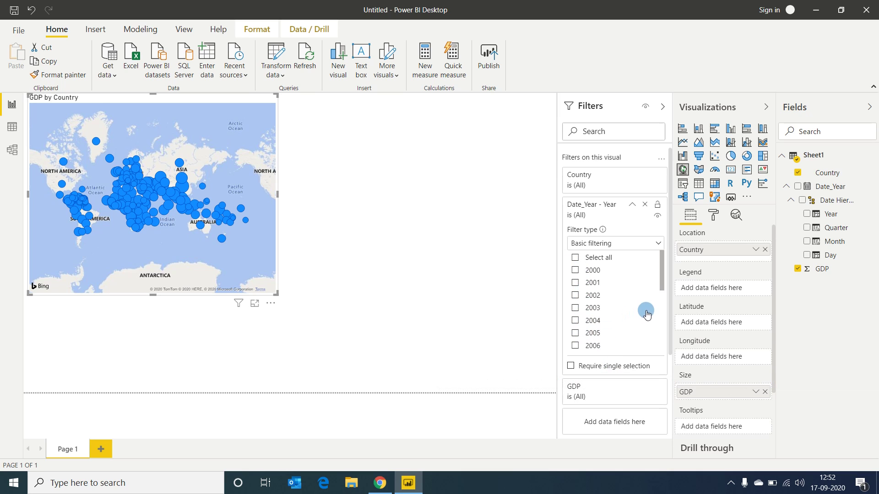
pyautogui.moveTo(664, 271); pyautogui.dragTo(660, 344)
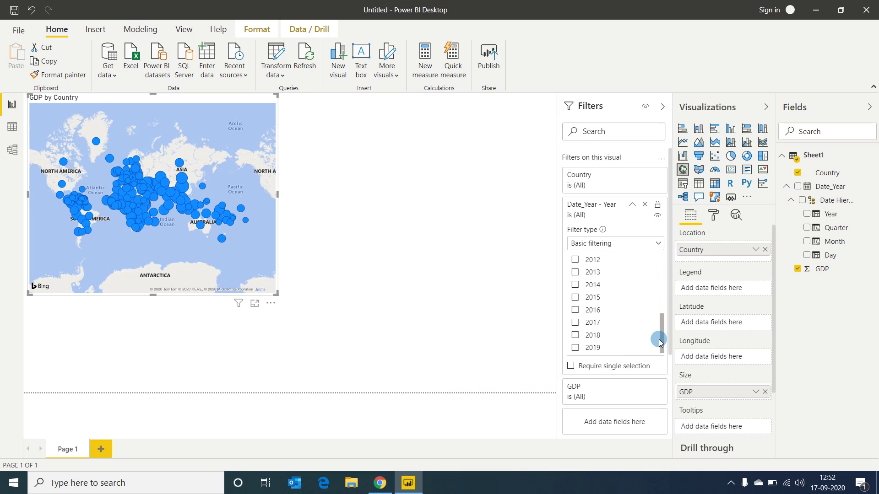
pyautogui.click(575, 348)
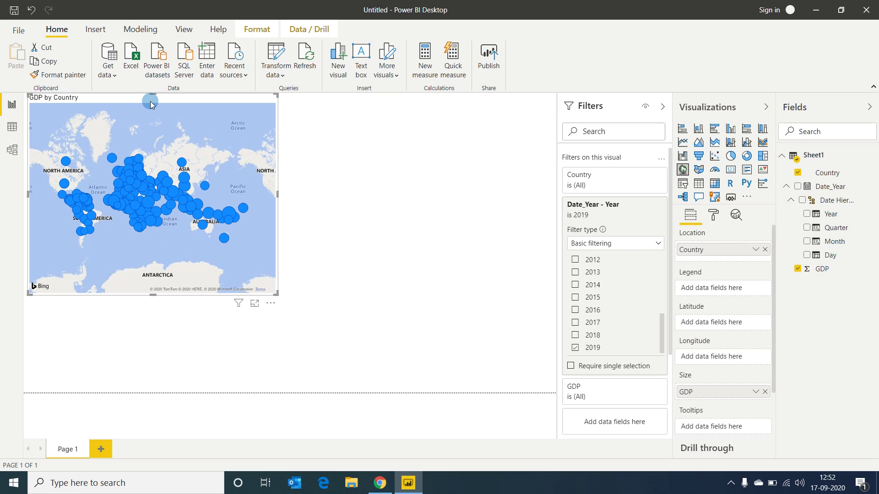
# - Delete the map, create a stacked bar chart of GDP by Country, and enlarge it in height and width
pyautogui.press('Delete')
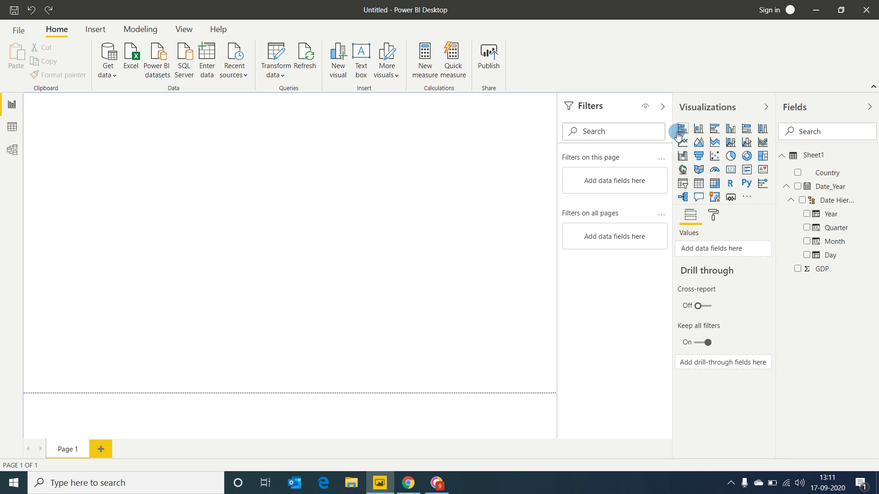
pyautogui.click(680, 130)
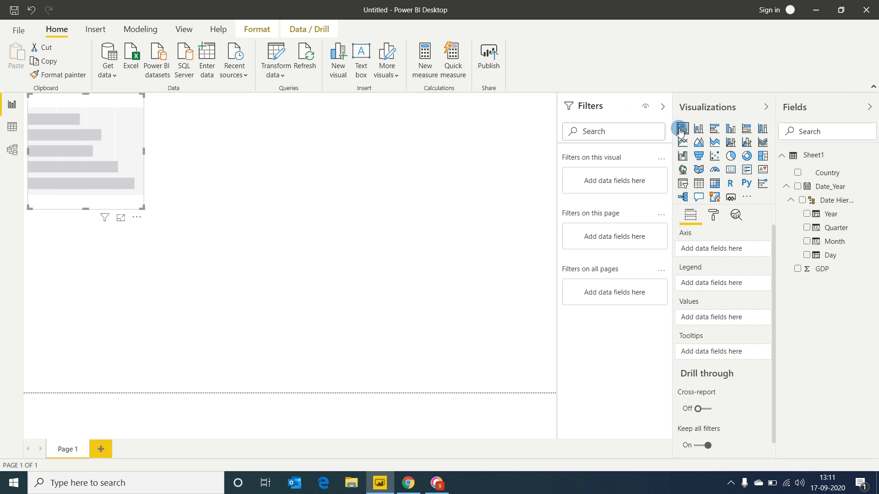
pyautogui.click(797, 172)
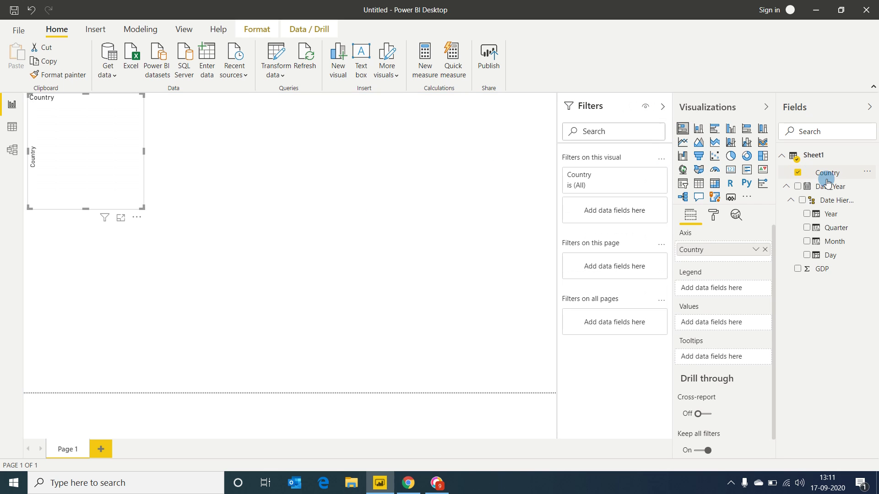
pyautogui.click(797, 269)
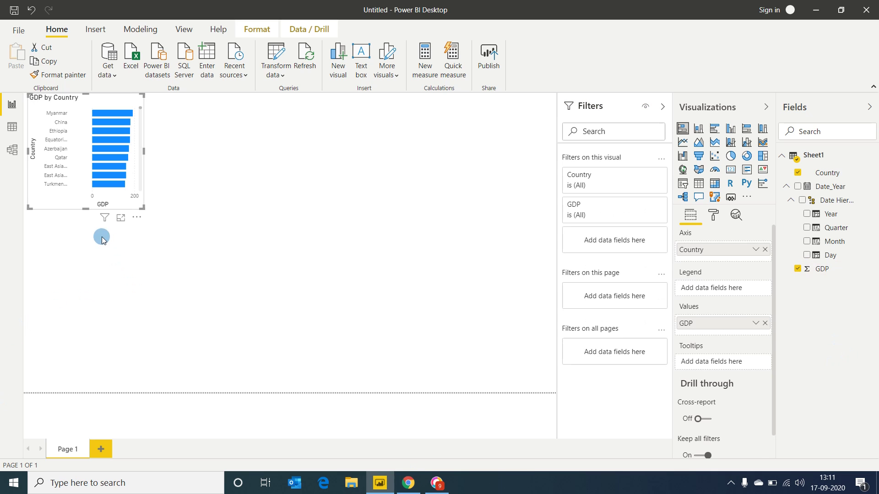
pyautogui.moveTo(78, 209); pyautogui.dragTo(82, 390)
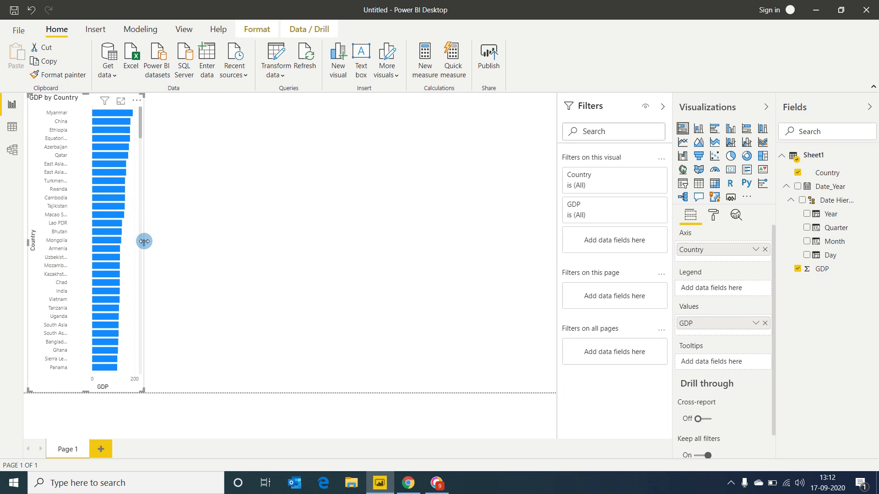
pyautogui.moveTo(144, 241); pyautogui.dragTo(280, 249)
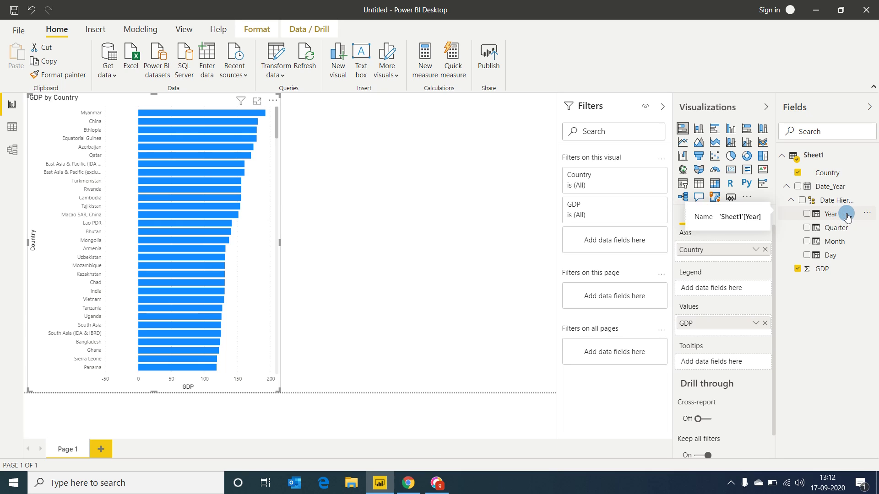
# - Add Year as a visual-level filter on the bar chart and restrict it to 2019 with basic filtering
pyautogui.click(866, 215)
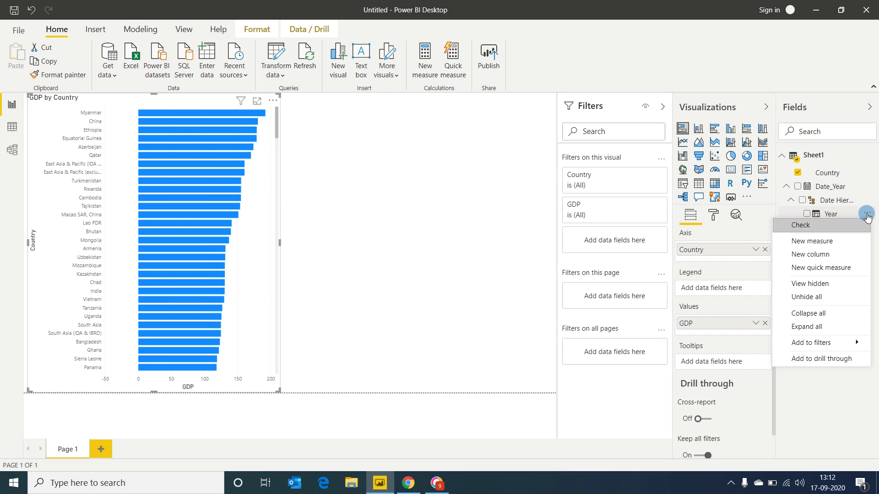
pyautogui.moveTo(836, 348)
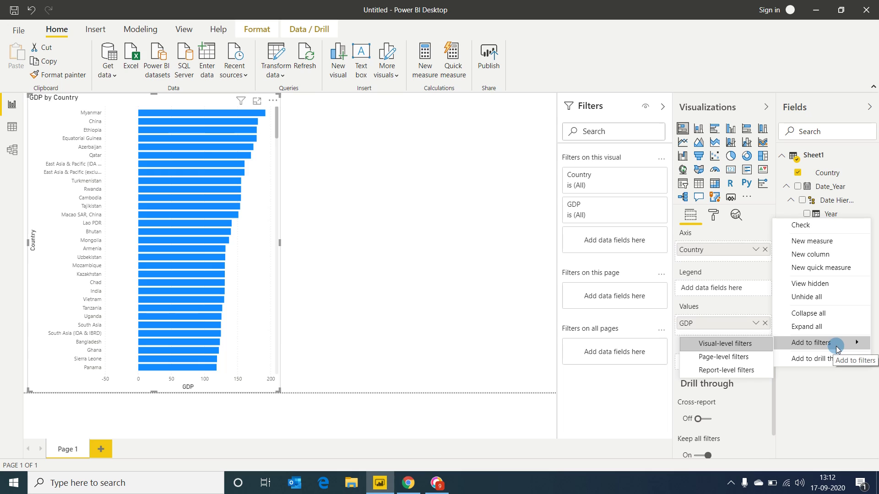
pyautogui.click(733, 347)
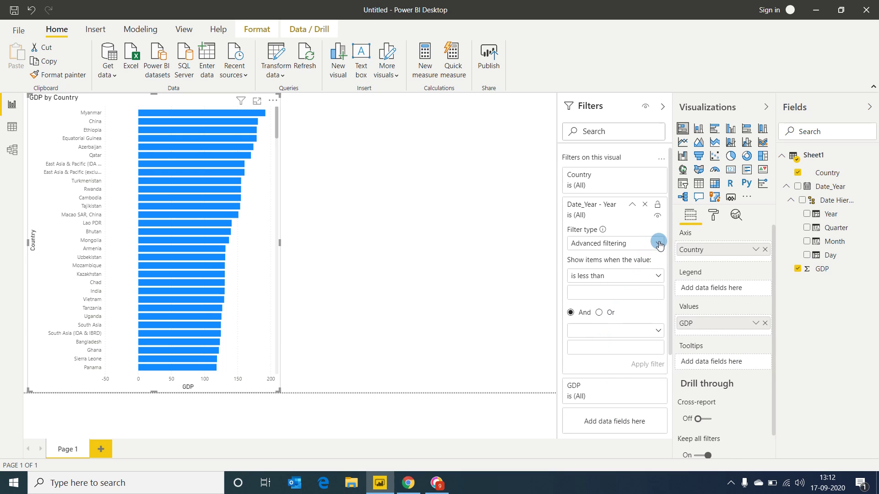
pyautogui.click(659, 243)
pyautogui.click(608, 272)
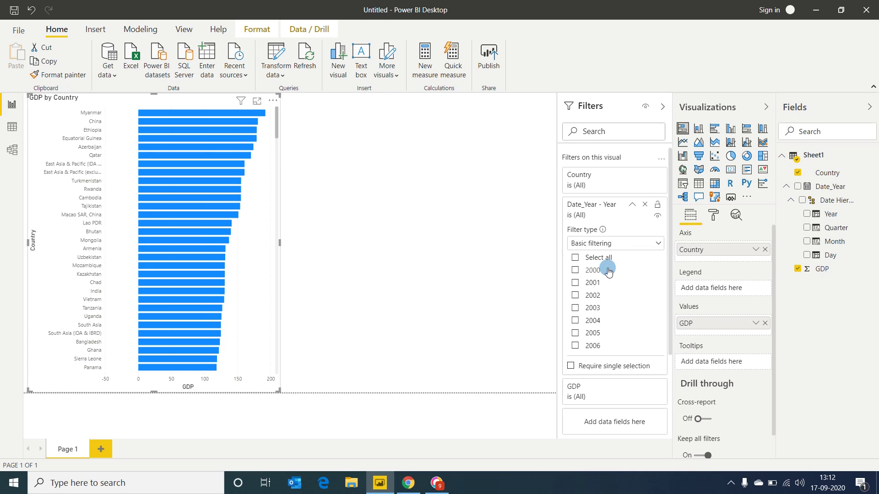
pyautogui.moveTo(662, 280); pyautogui.dragTo(668, 364)
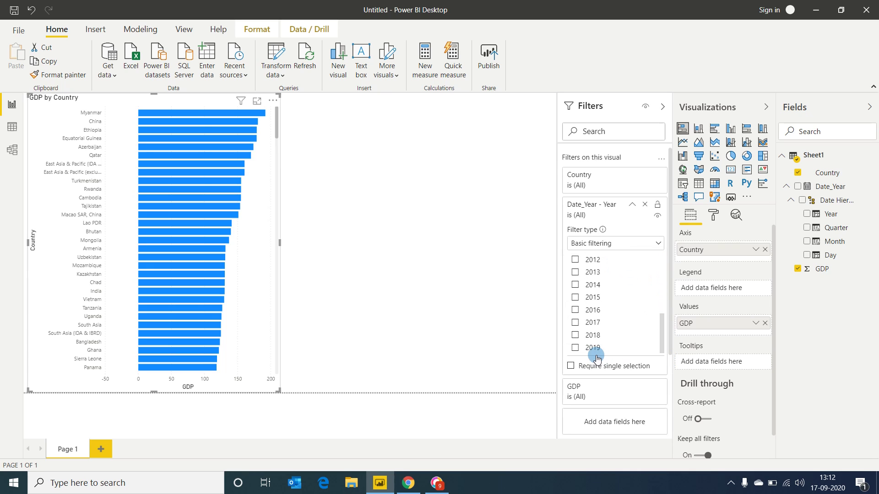
pyautogui.click(575, 348)
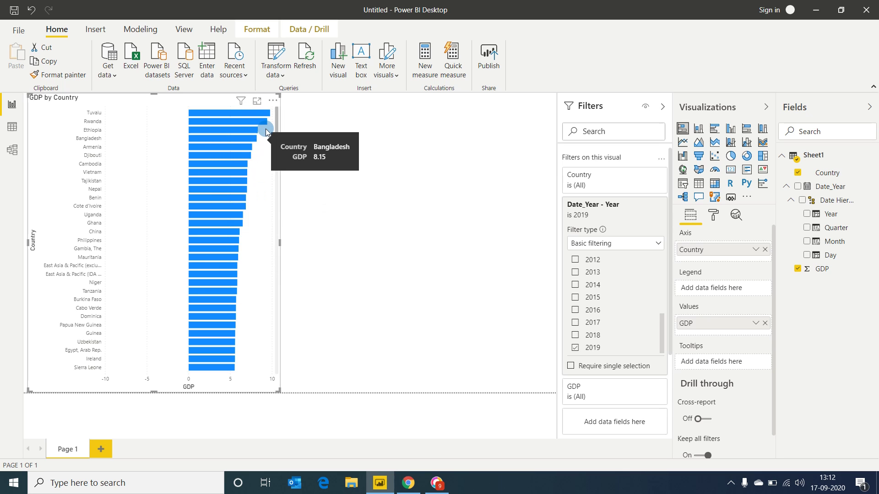
pyautogui.moveTo(277, 120); pyautogui.dragTo(284, 97)
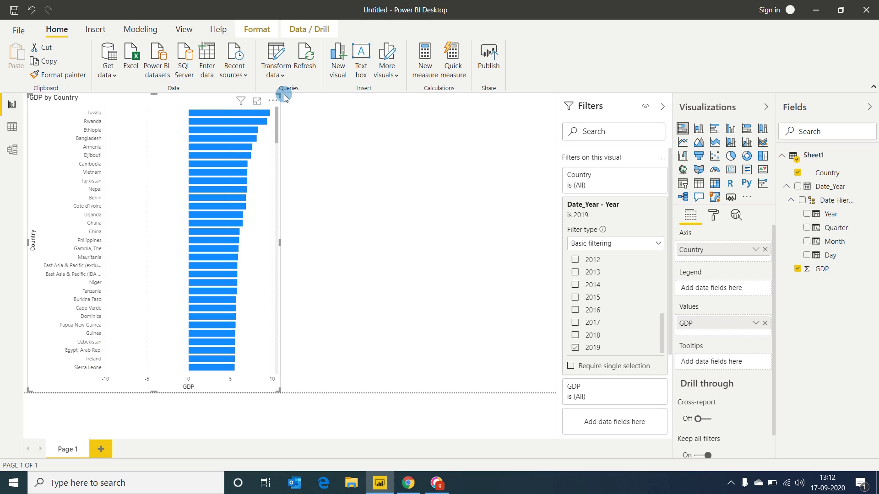
# - Create a separate line chart beside the bar chart, with Year on the axis and GDP as the values
pyautogui.click(442, 210)
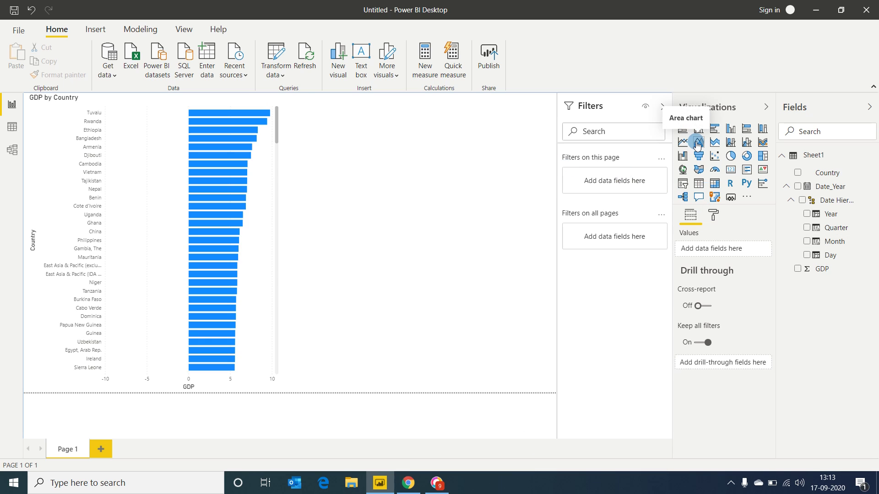
pyautogui.click(682, 142)
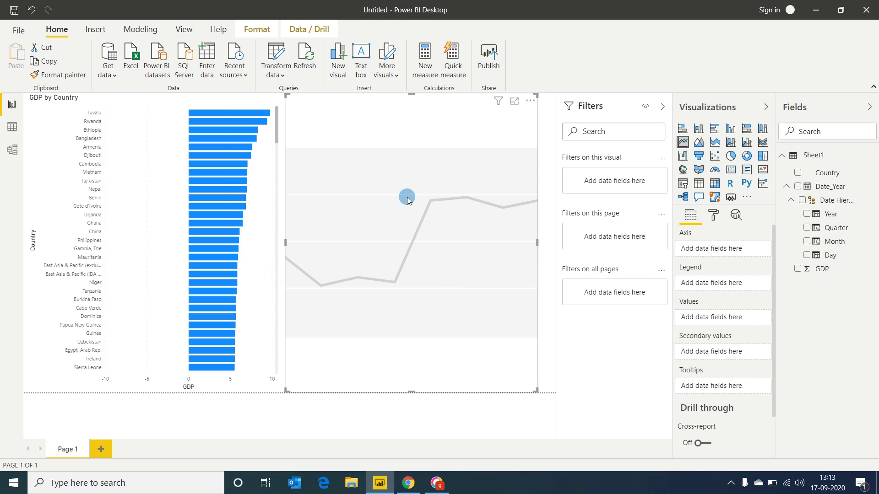
pyautogui.click(808, 232)
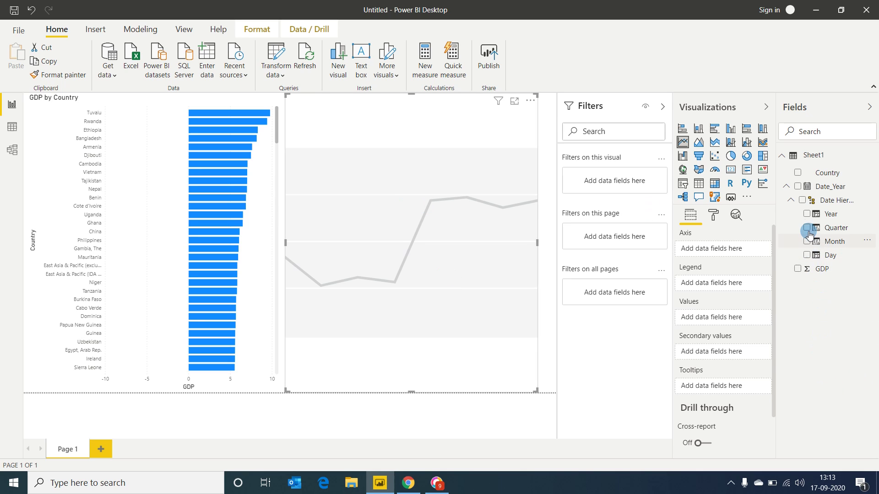
pyautogui.click(807, 214)
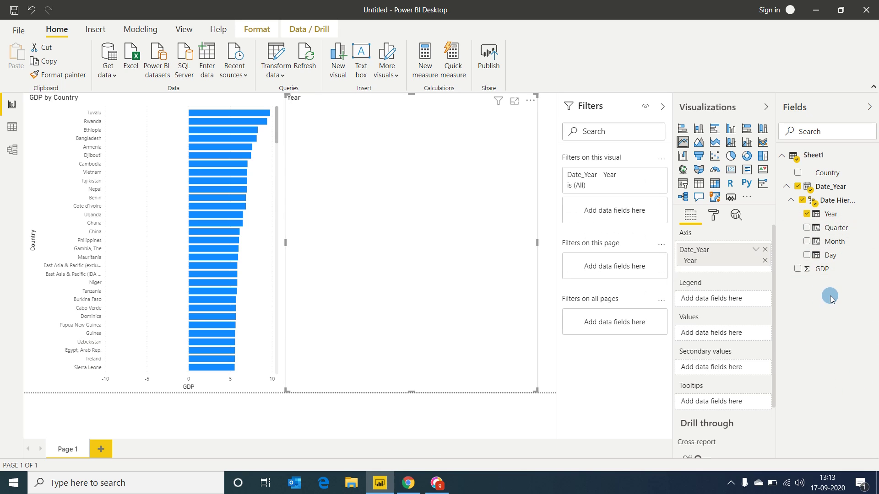
pyautogui.click(798, 270)
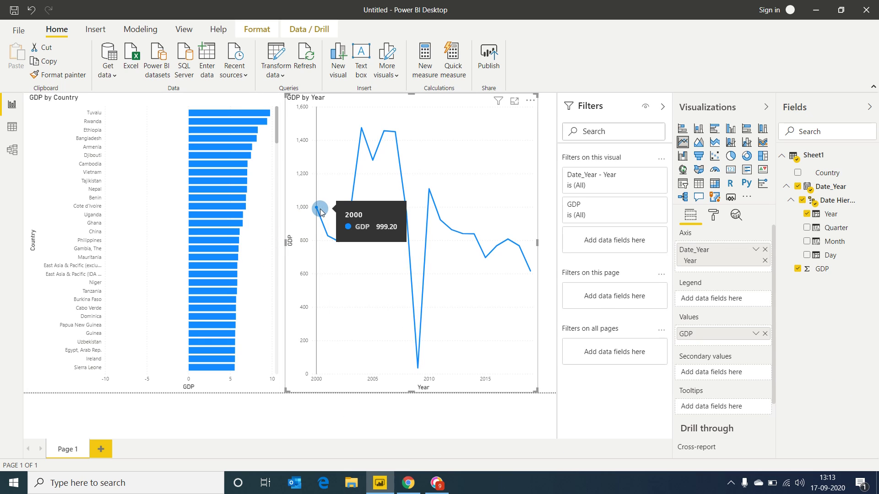
pyautogui.moveTo(339, 215)
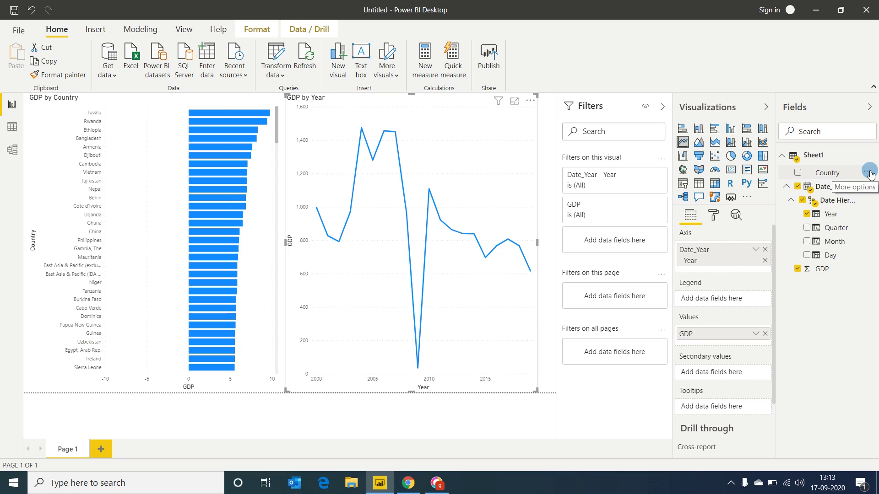
# - Add Country as a visual-level filter on the line chart, search it for United and select United States
pyautogui.click(864, 174)
pyautogui.moveTo(820, 377)
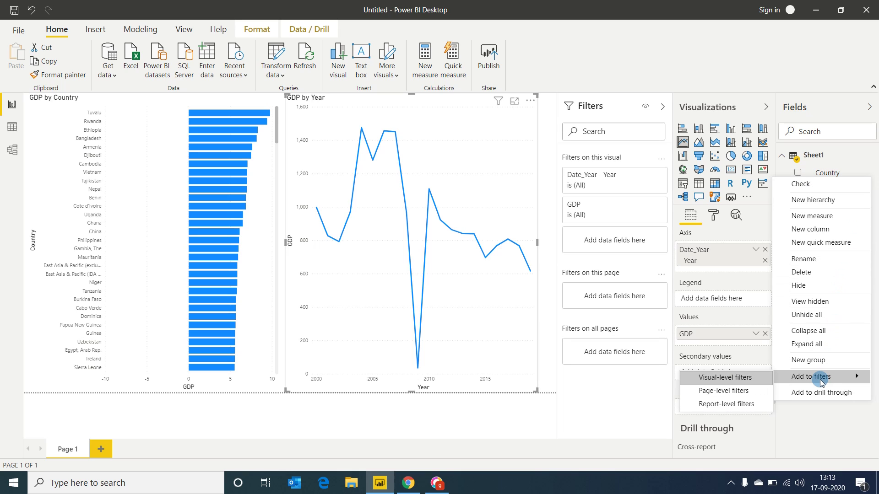
pyautogui.click(730, 378)
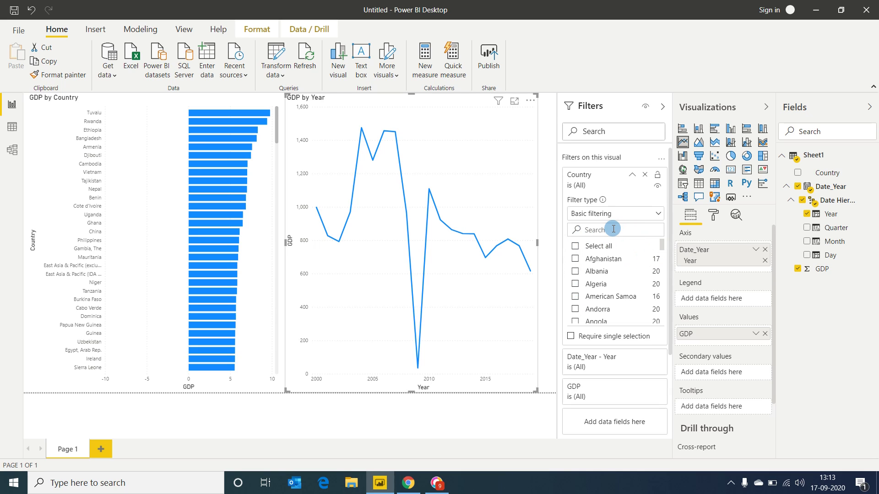
pyautogui.write('United')
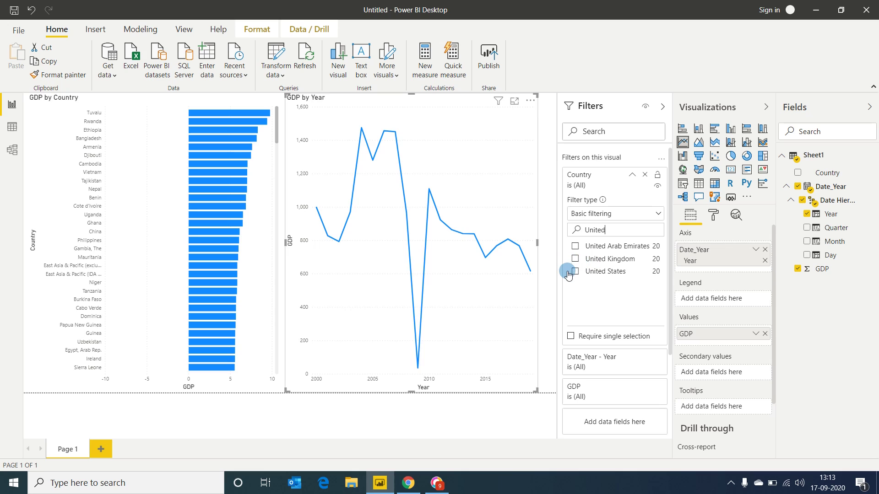
pyautogui.click(575, 271)
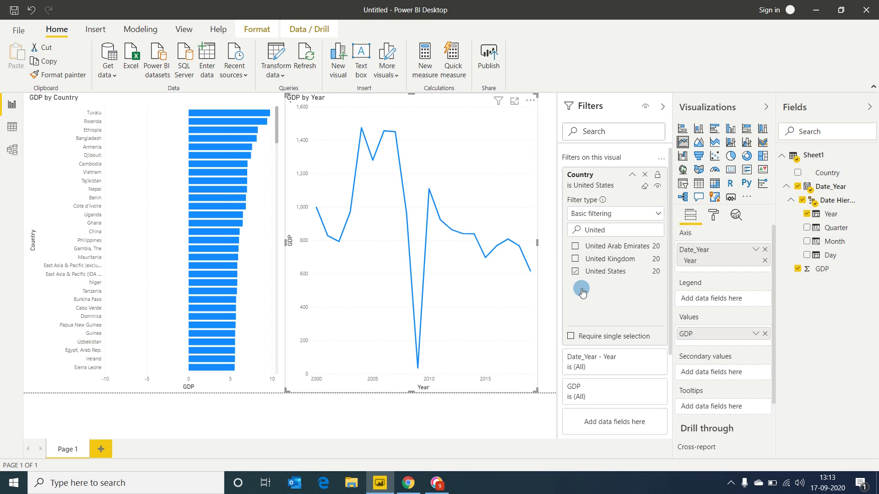
pyautogui.click(471, 422)
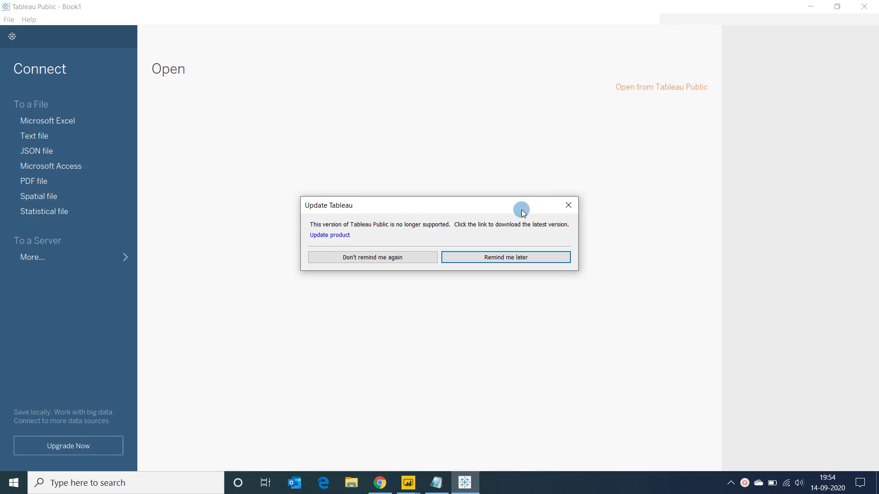
# - Dismiss the Tableau update notice, launch Tableau Public 2020.2 from the desktop, and open the additional server connection options
pyautogui.click(566, 202)
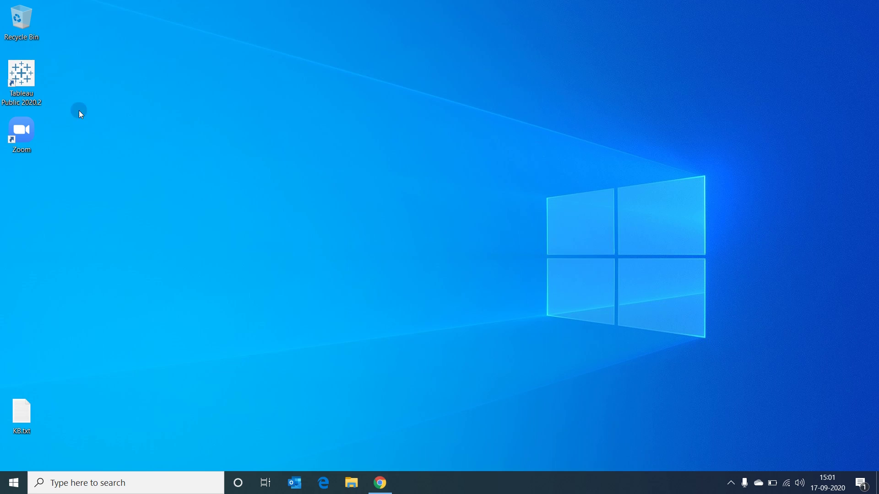
pyautogui.doubleClick(23, 72)
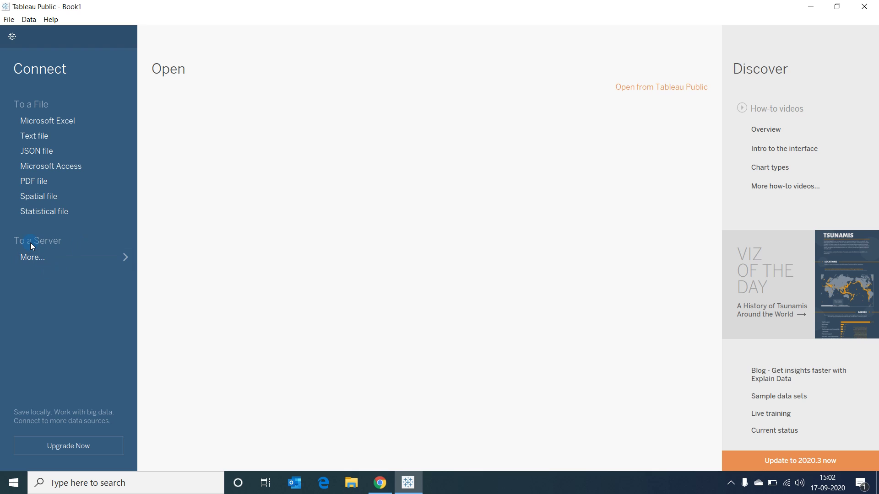
pyautogui.click(64, 259)
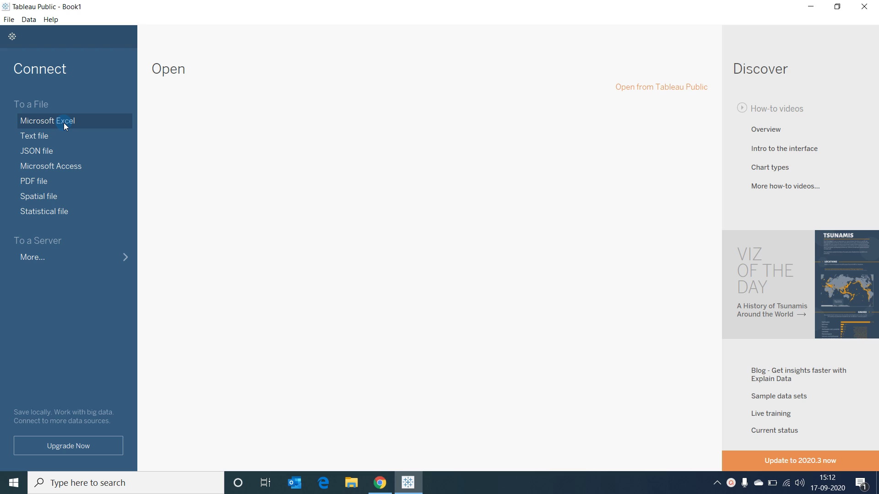
# - Connect to the Excel workbook Data_1.xlsx in the Tableau - PowerBI-Connections folder, add Sheet1 as the source table, and dismiss the worksheet hint
pyautogui.click(66, 123)
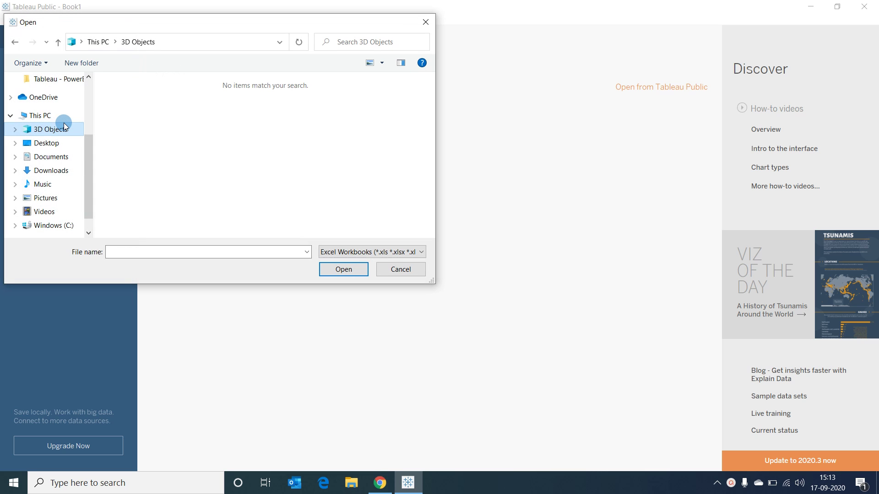
pyautogui.click(58, 78)
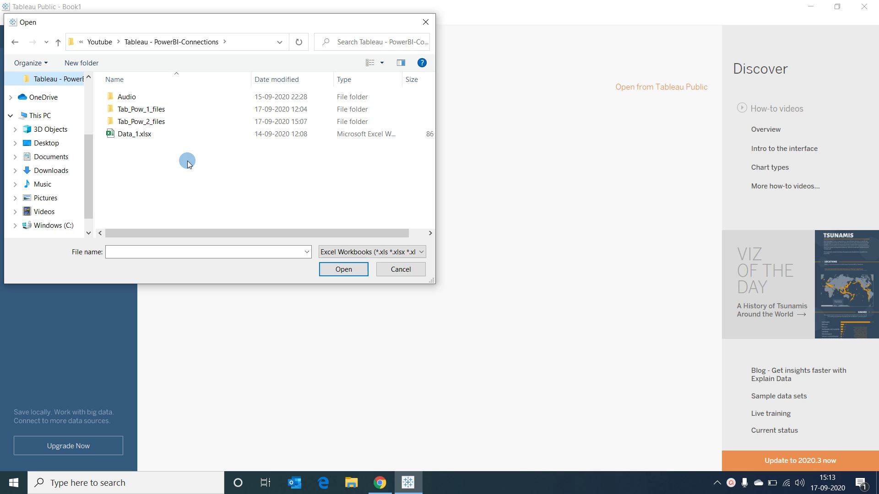
pyautogui.doubleClick(139, 135)
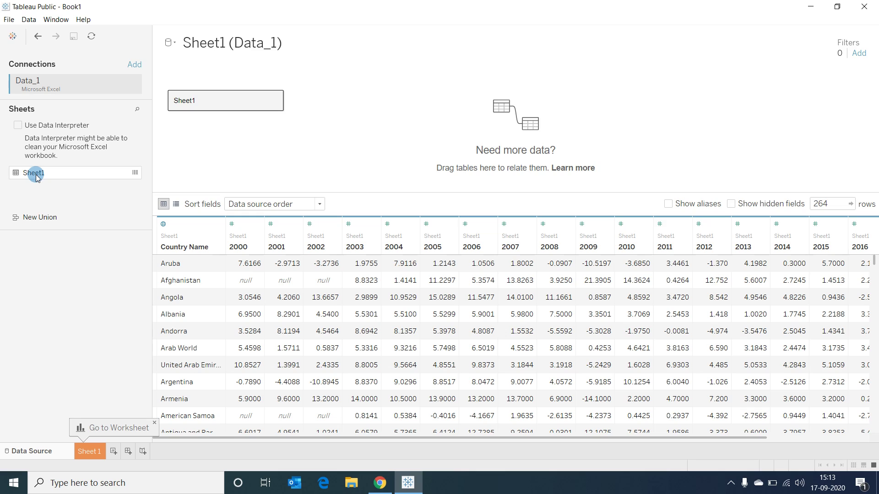
pyautogui.moveTo(36, 175); pyautogui.dragTo(191, 127)
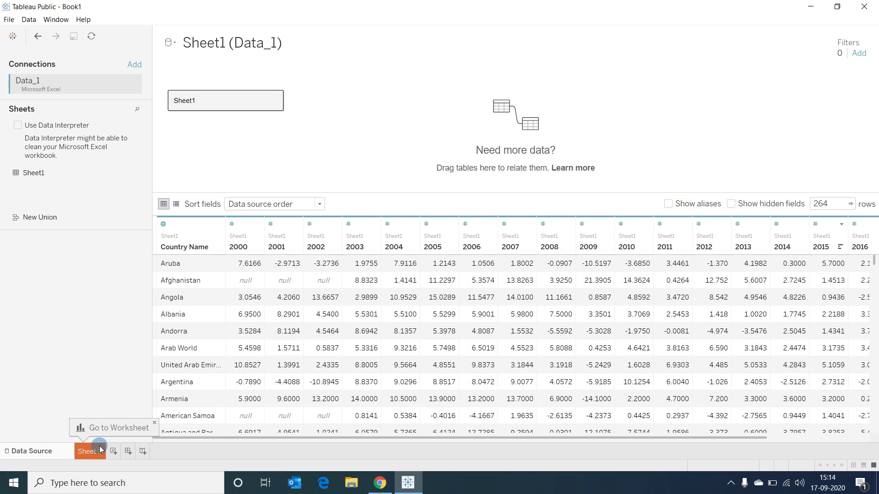
pyautogui.click(155, 423)
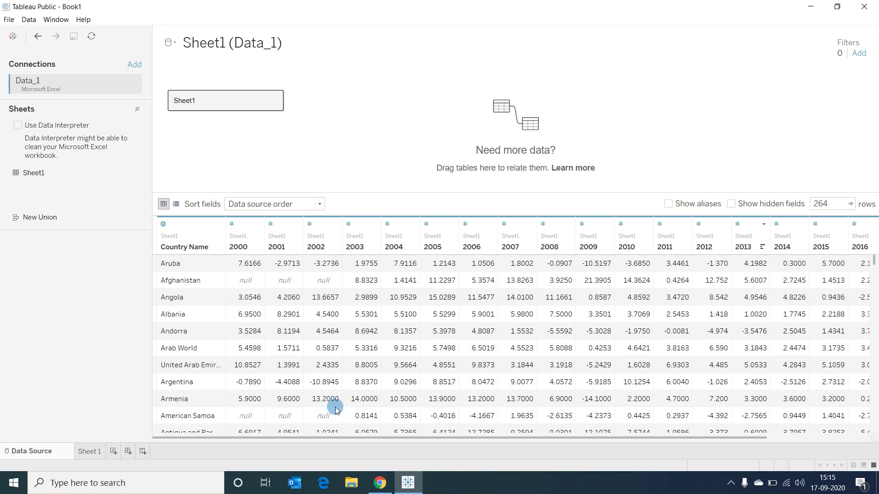
# - Pivot all the year columns of Sheet1 from 2000 onward, leaving Country Name out of the pivot
pyautogui.click(200, 229)
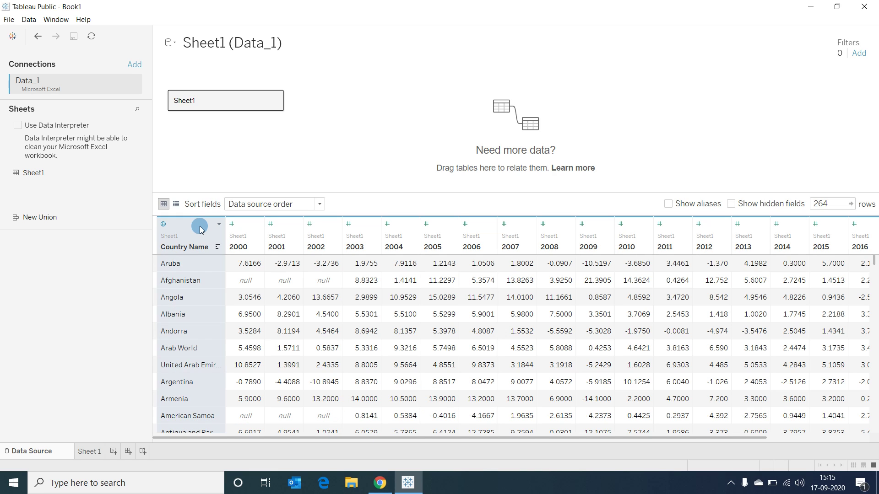
pyautogui.hotkey('ctrl', 'a')
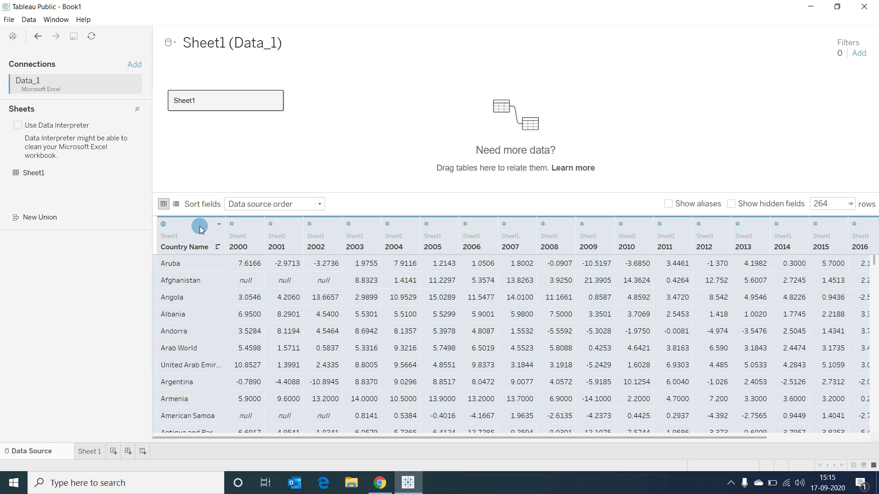
pyautogui.keyDown('ctrl'); pyautogui.click(192, 235); pyautogui.keyUp('ctrl')
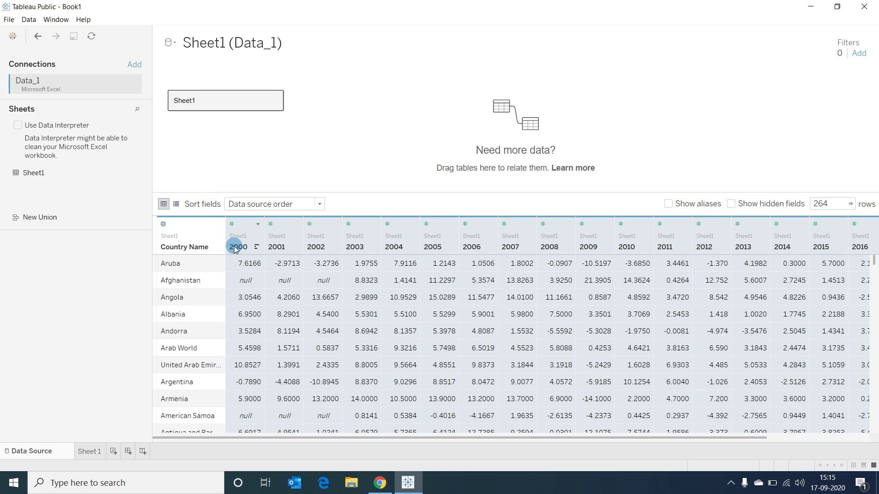
pyautogui.rightClick(246, 234)
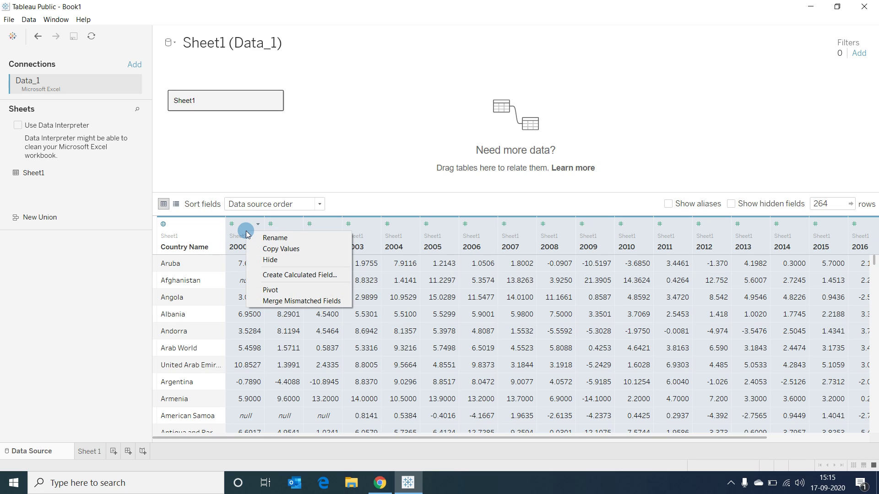
pyautogui.click(290, 288)
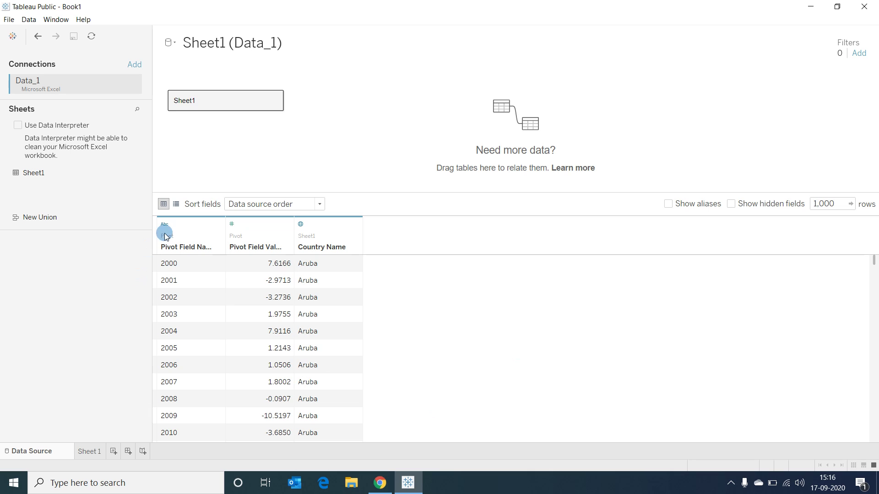
# - Rename the pivot field names column as Year and the pivot field values column as GDP
pyautogui.doubleClick(188, 247)
pyautogui.write('Year')
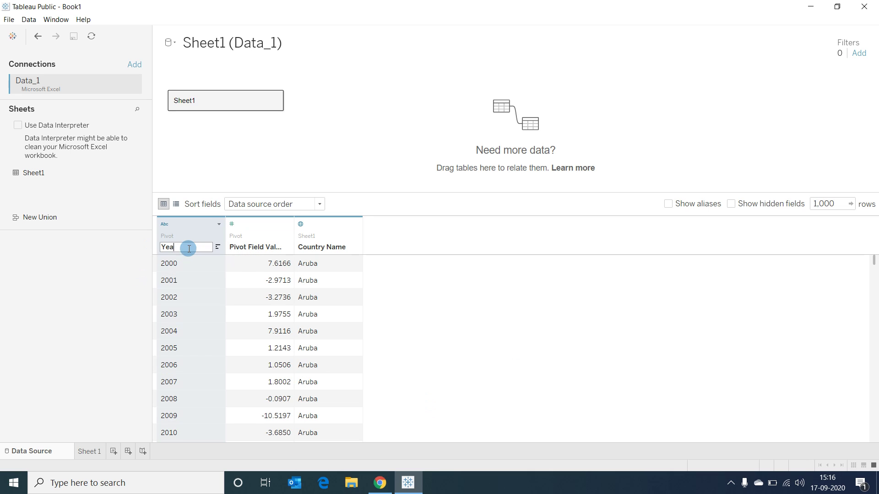
pyautogui.press('Return')
pyautogui.doubleClick(212, 247)
pyautogui.write('GDP')
pyautogui.press('Return')
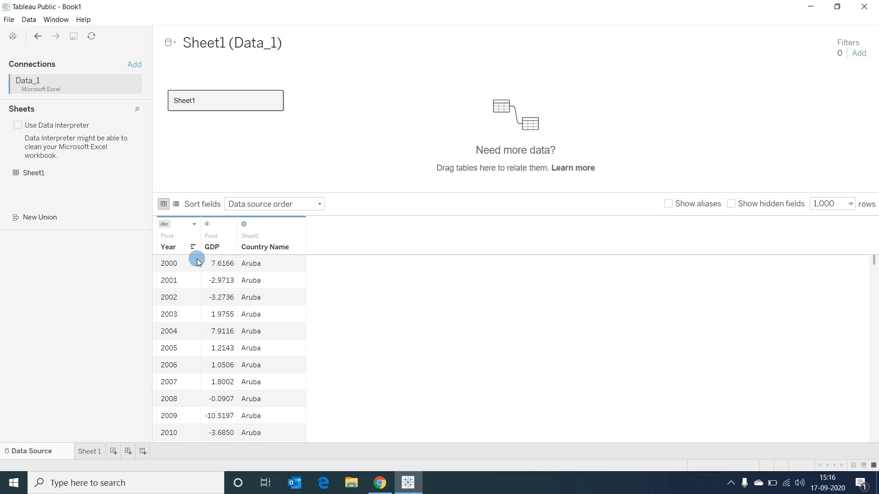
# - Try the Date data type on the Year field and undo the change
pyautogui.click(163, 224)
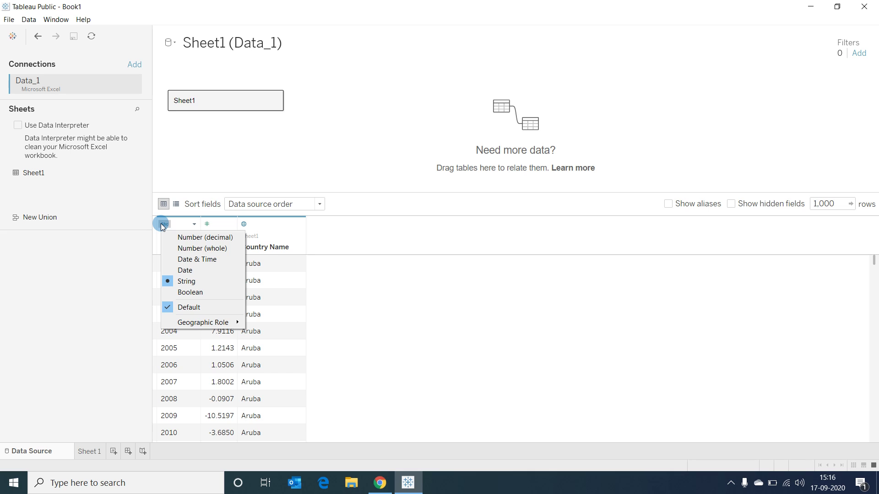
pyautogui.click(204, 238)
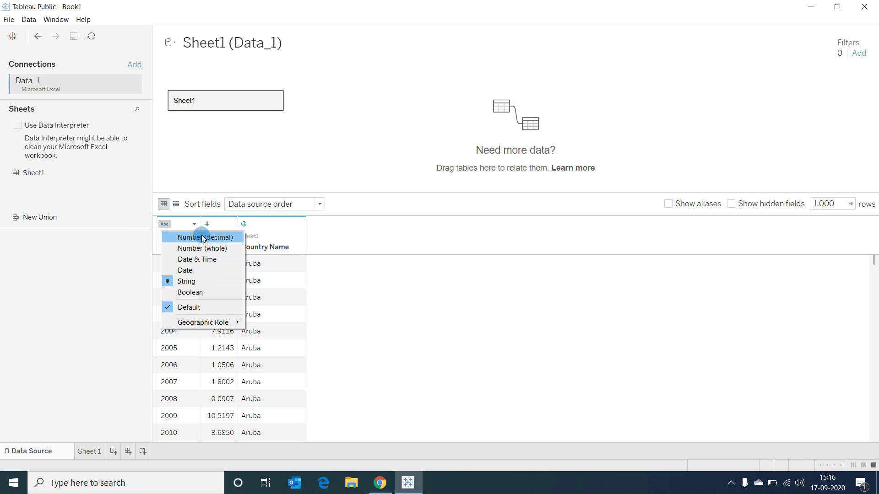
pyautogui.click(368, 239)
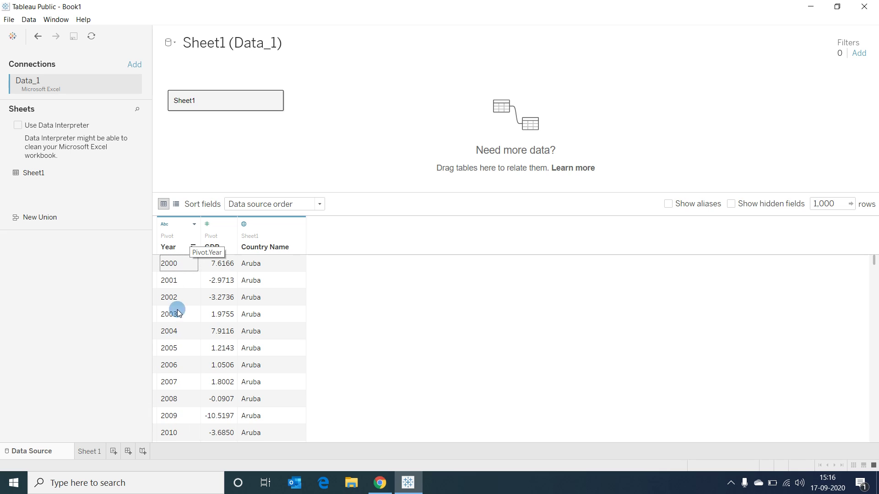
pyautogui.click(165, 226)
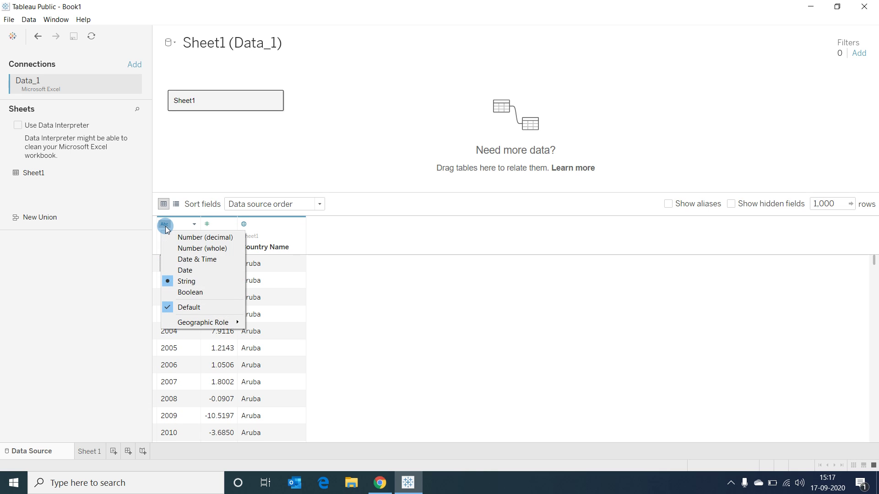
pyautogui.click(185, 270)
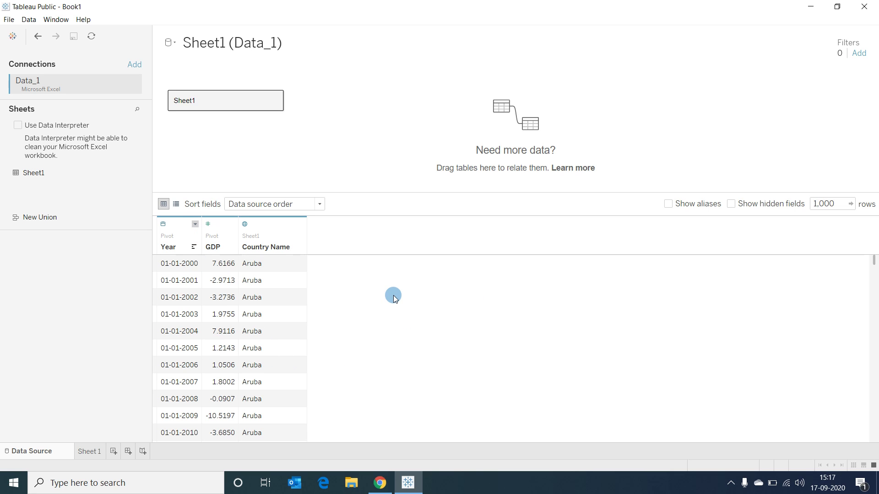
pyautogui.hotkey('ctrl', 'z')
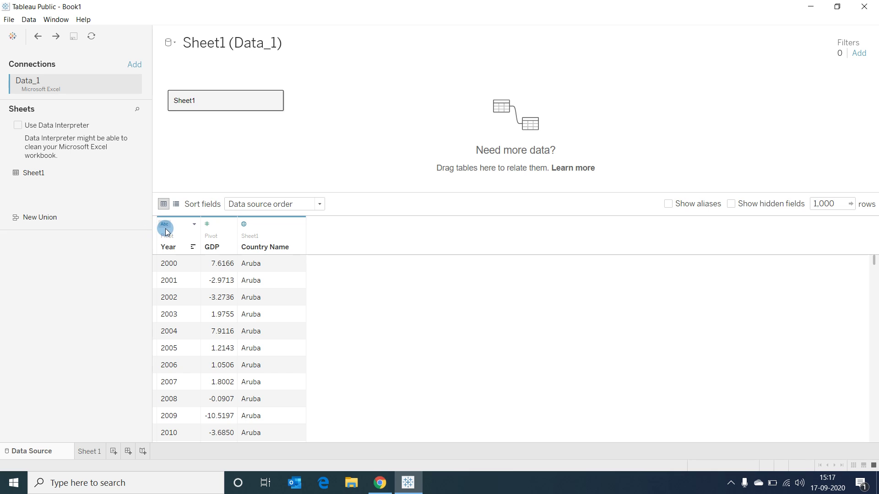
# - Create a calculated field named Date_Year with the formula '1/1/'+[Year]
pyautogui.click(299, 223)
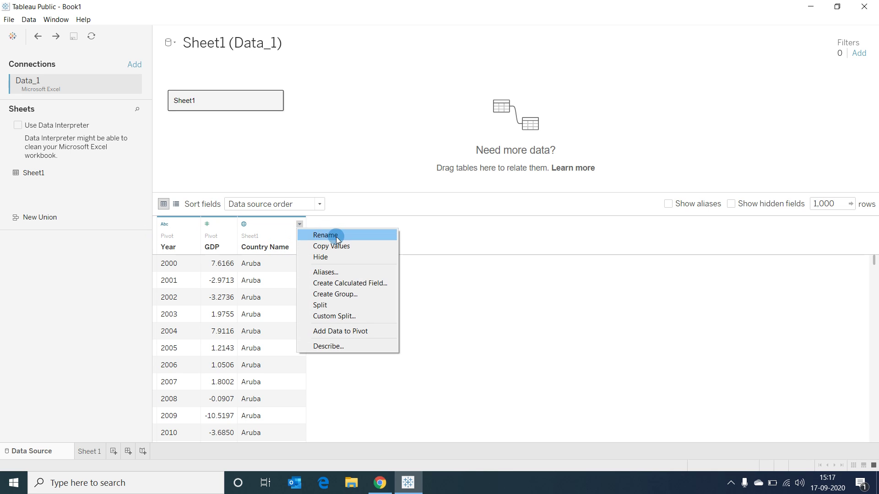
pyautogui.click(360, 284)
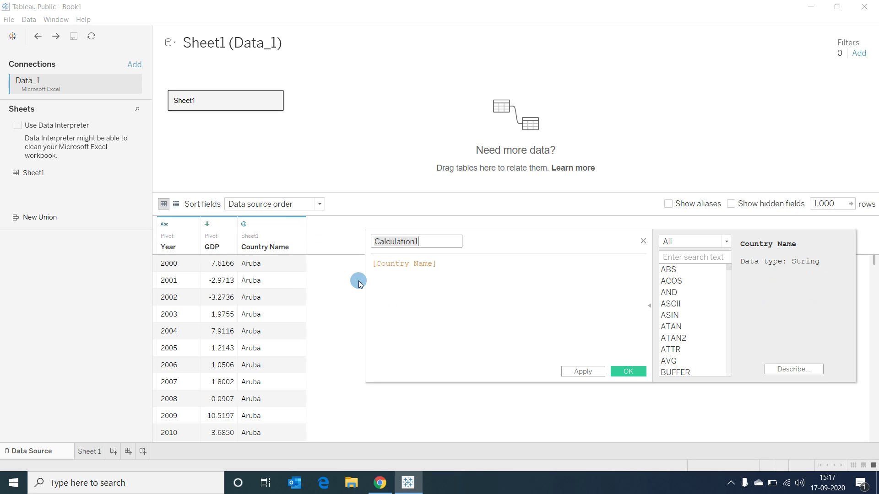
pyautogui.write('Da')
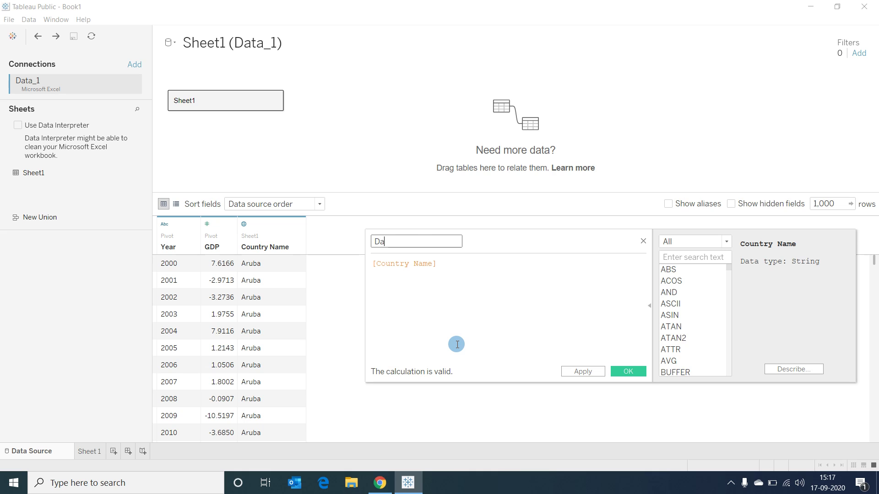
pyautogui.write('te_Year')
pyautogui.moveTo(442, 264); pyautogui.dragTo(315, 244)
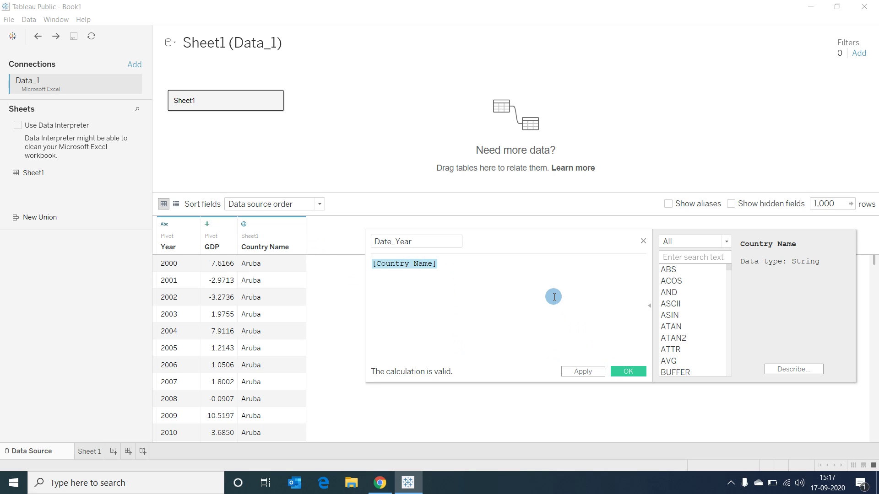
pyautogui.write("'")
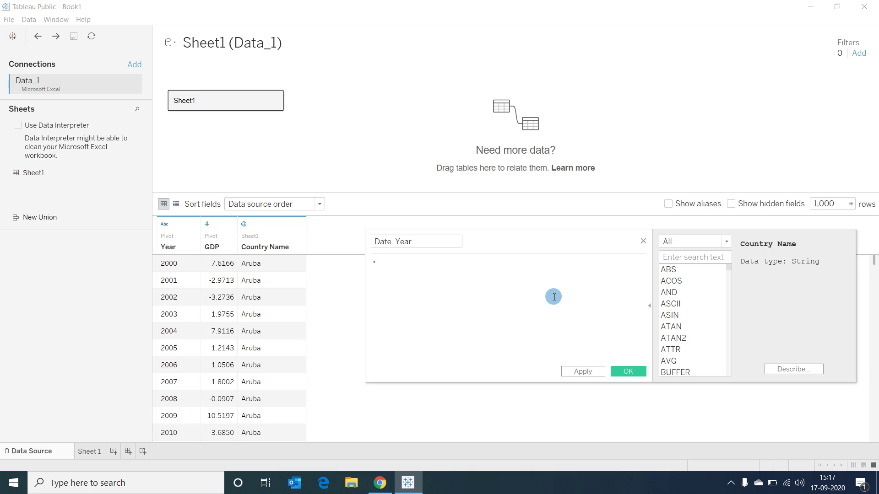
pyautogui.write('1/1/')
pyautogui.write("'+")
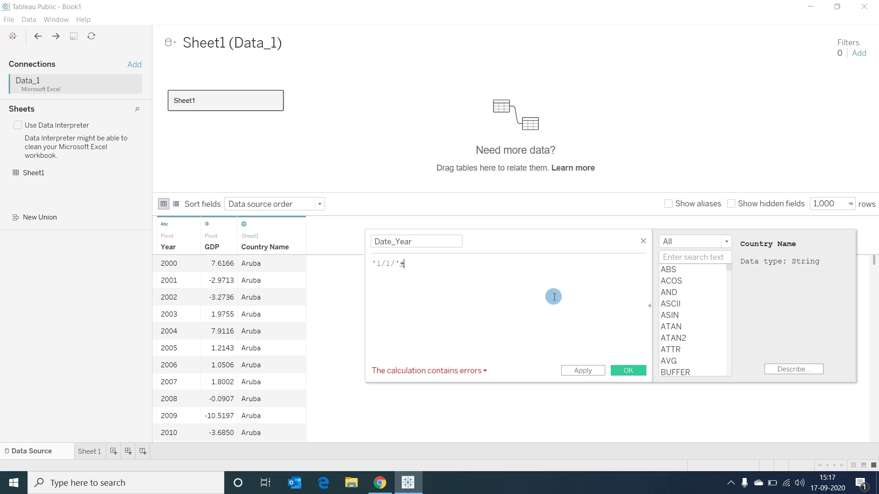
pyautogui.write('yea')
pyautogui.press('Return')
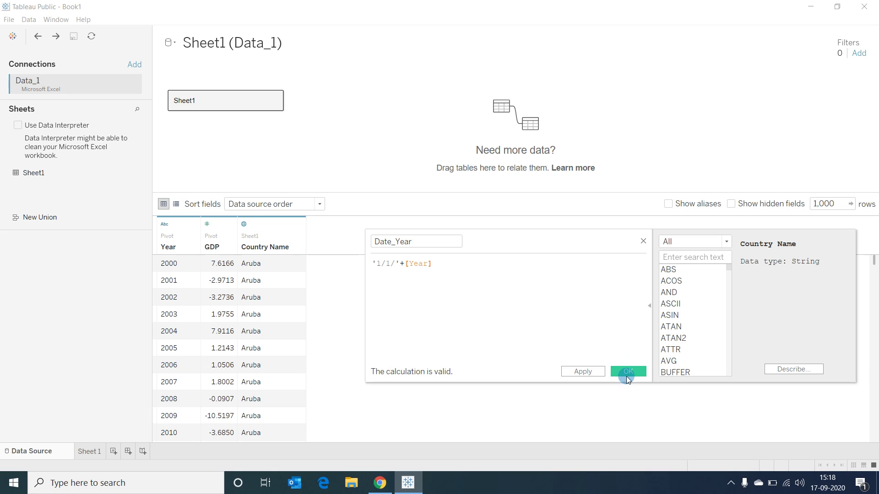
pyautogui.click(629, 372)
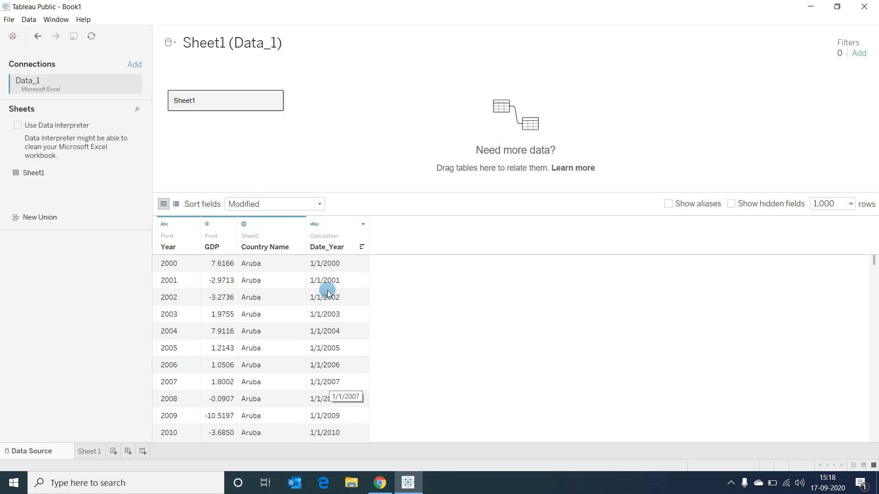
# - Change the data type of Date_Year to Date and hide the original Year field
pyautogui.click(315, 226)
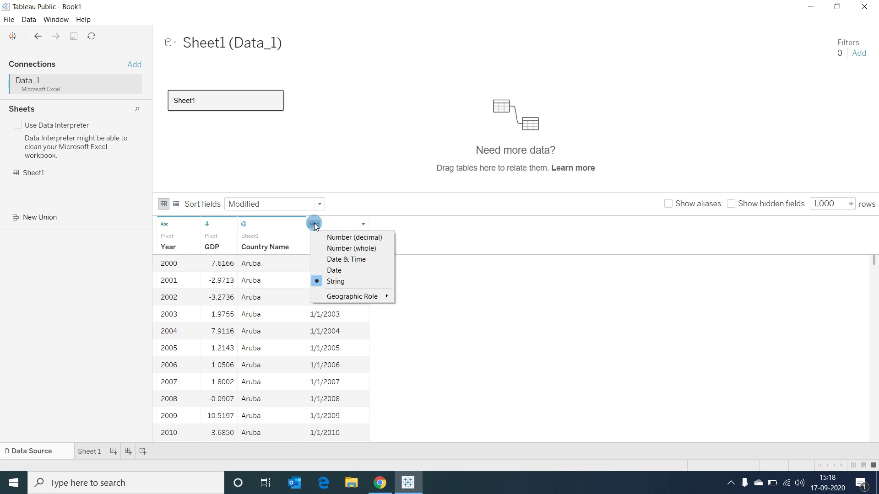
pyautogui.click(340, 270)
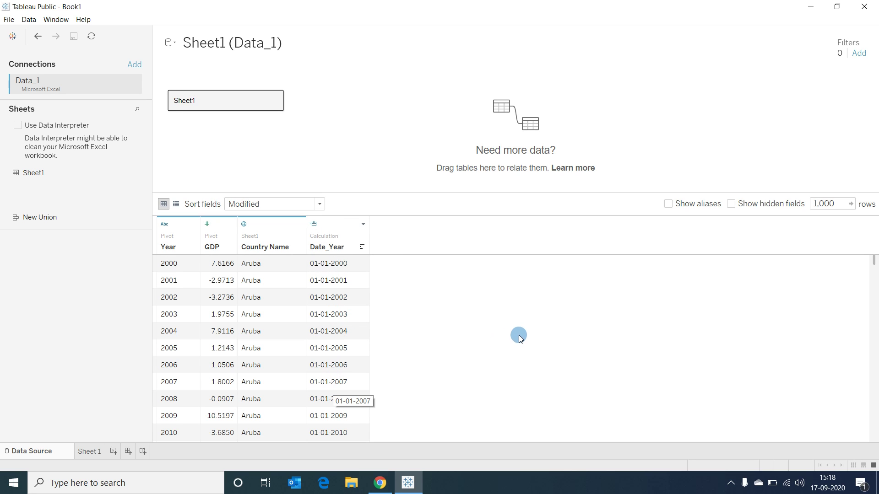
pyautogui.click(187, 235)
pyautogui.rightClick(186, 235)
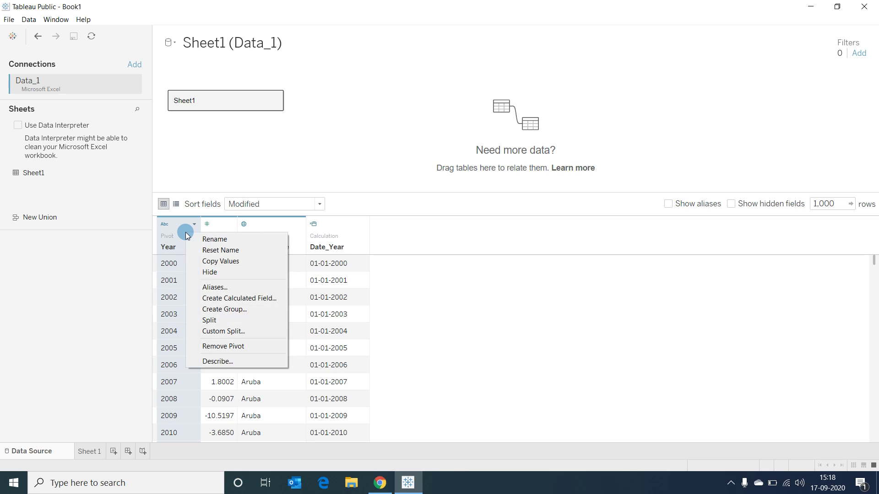
pyautogui.click(230, 273)
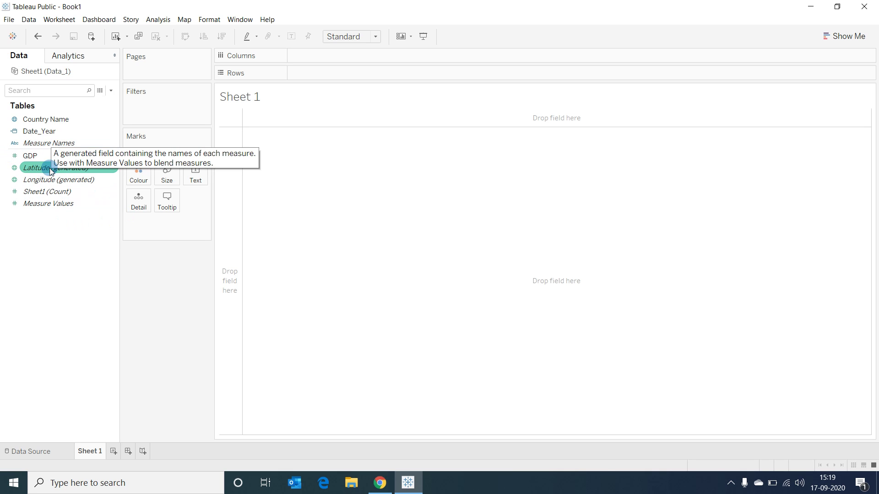
# - Examine the dimension and measure fields on the Sheet 1 worksheet and the chart types offered by Show Me
pyautogui.click(31, 142)
pyautogui.click(48, 121)
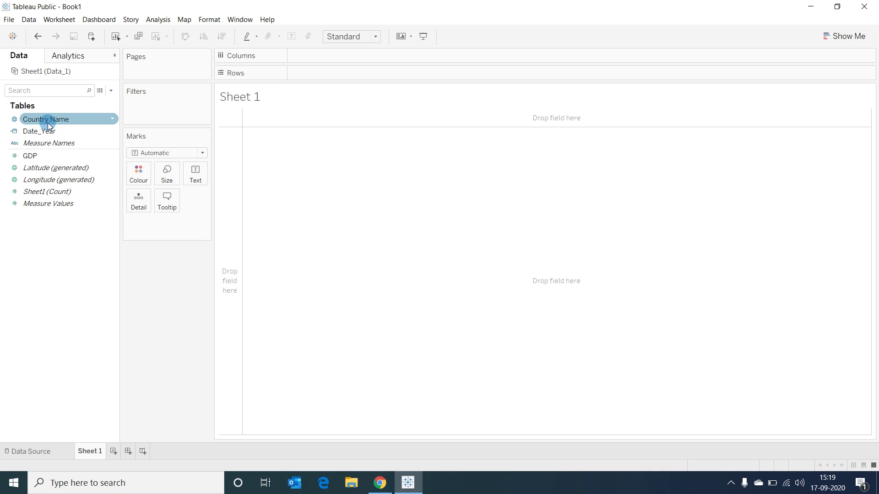
pyautogui.click(46, 131)
pyautogui.click(54, 158)
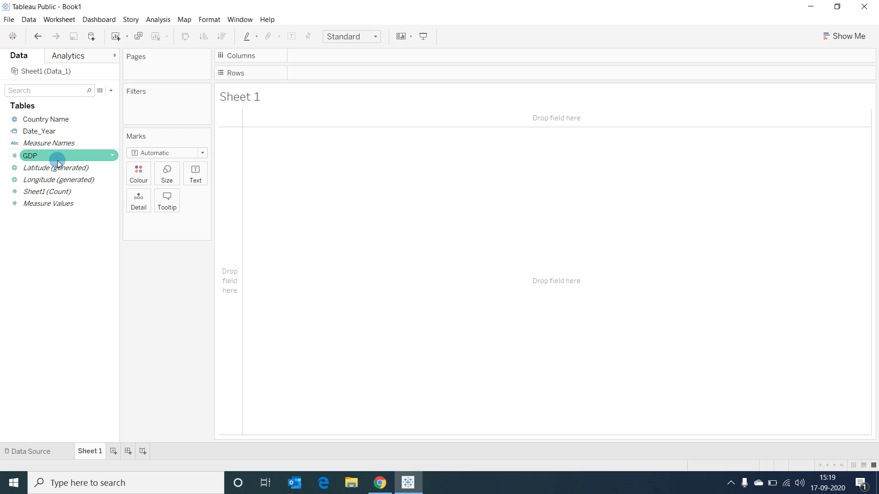
pyautogui.click(57, 169)
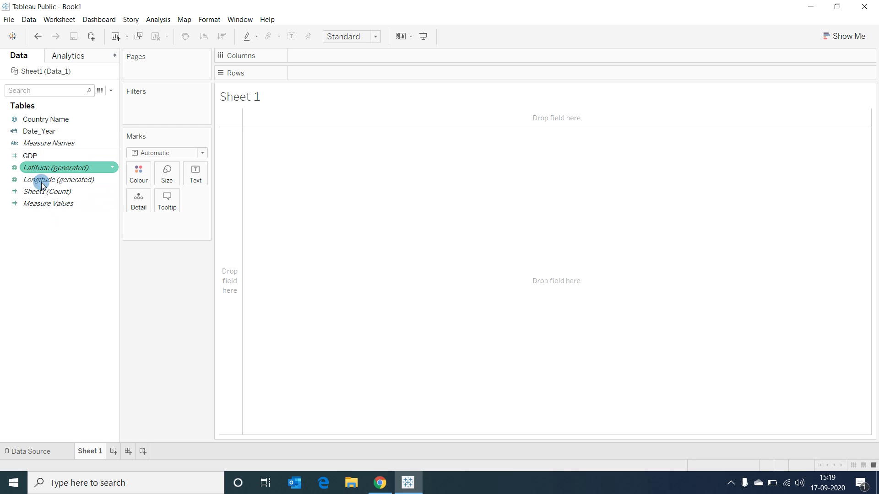
pyautogui.click(37, 252)
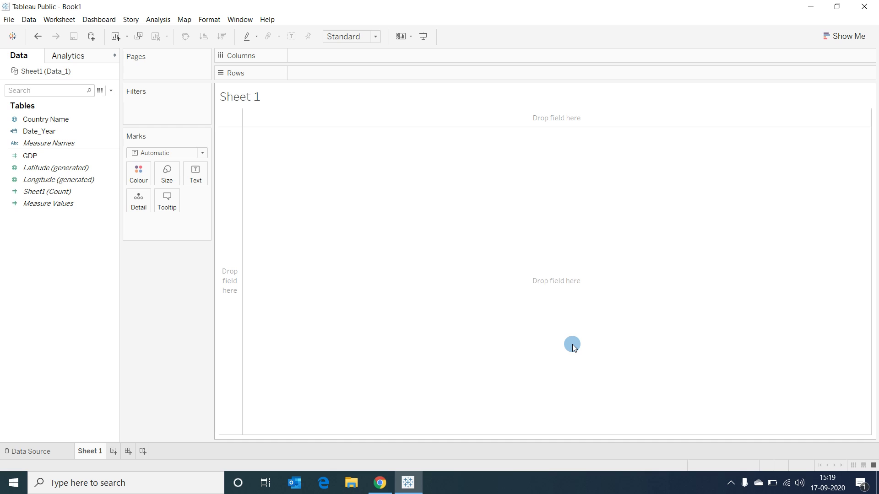
pyautogui.click(843, 37)
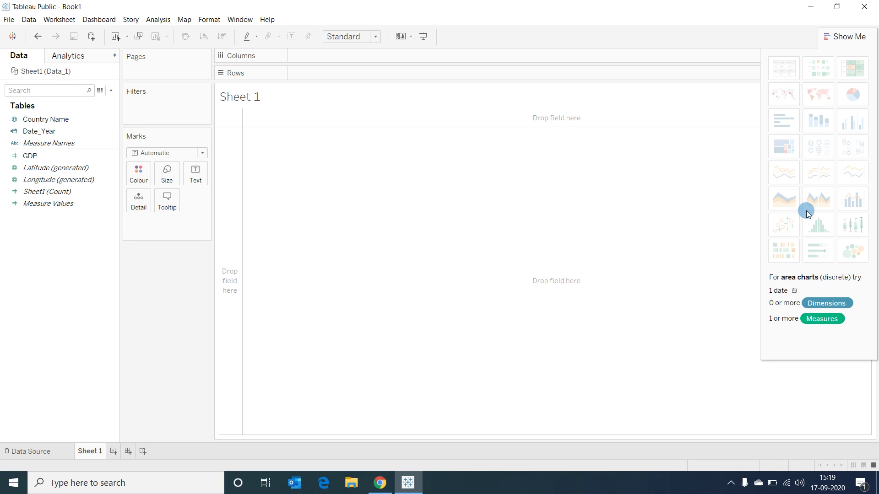
# - Plot Country Name as a symbol map on Sheet 1 with the marks sized by GDP
pyautogui.hotkey('ctrl', '1')
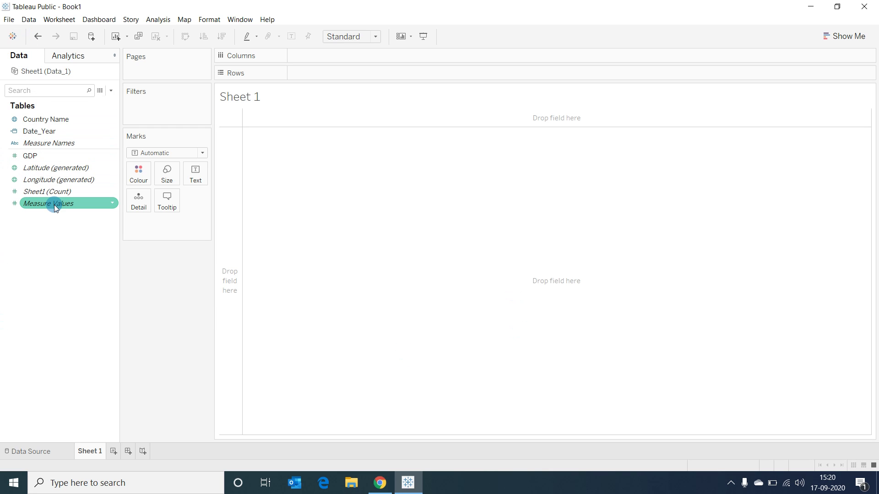
pyautogui.moveTo(53, 197); pyautogui.dragTo(468, 188)
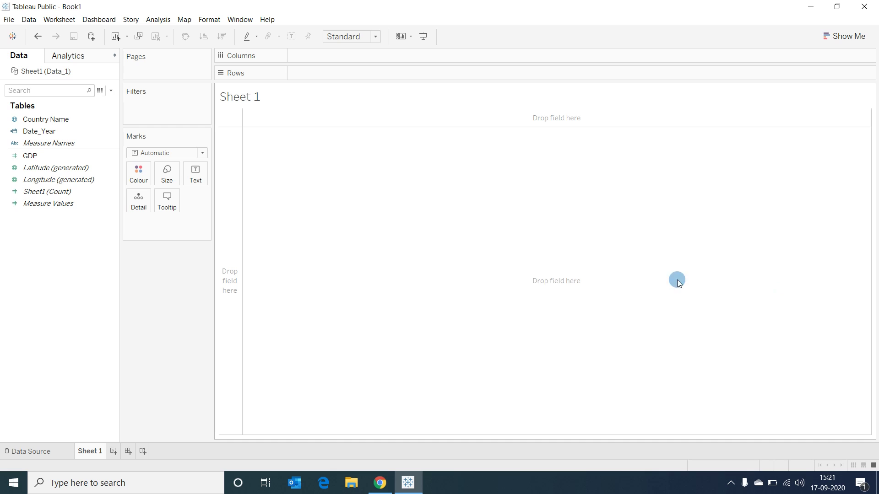
pyautogui.click(48, 121)
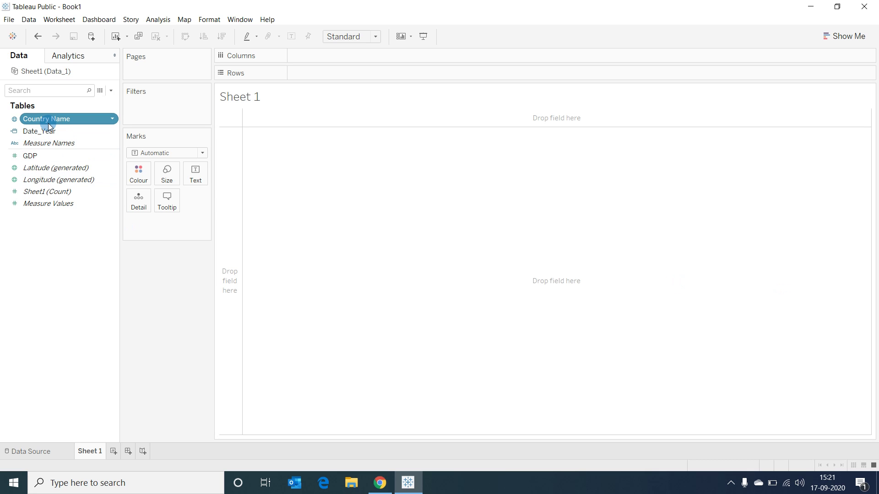
pyautogui.doubleClick(48, 120)
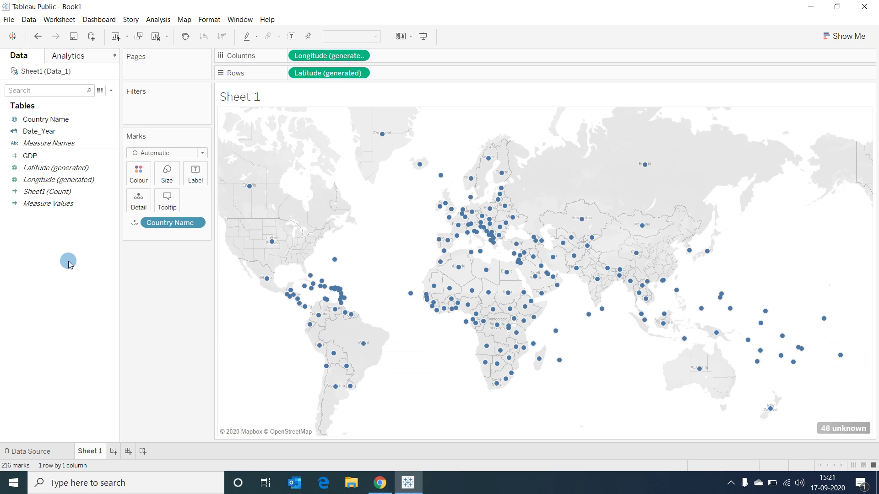
pyautogui.doubleClick(30, 155)
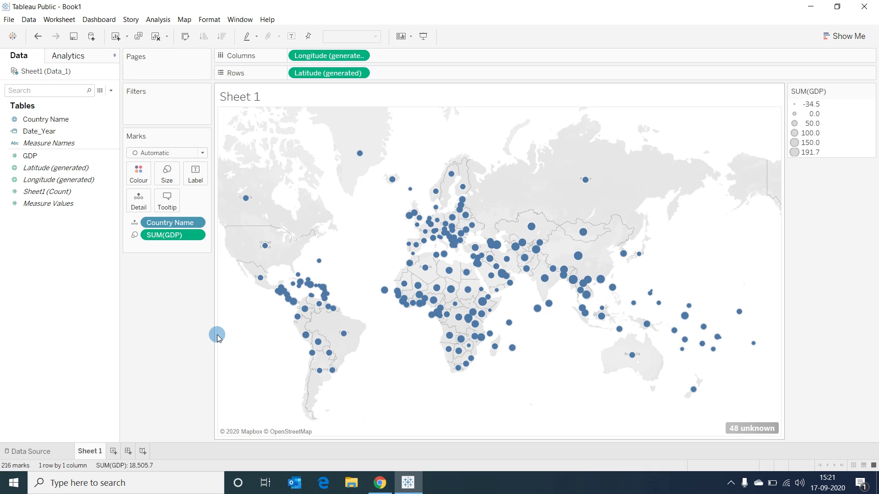
pyautogui.moveTo(475, 288)
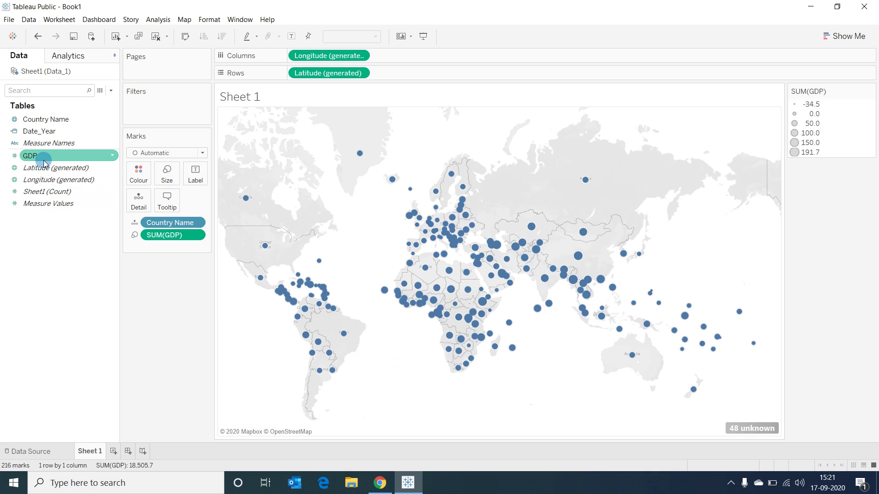
# - Filter the map by the years of Date_Year, keeping only 2019
pyautogui.click(41, 120)
pyautogui.moveTo(41, 120); pyautogui.dragTo(142, 109)
pyautogui.click(36, 132)
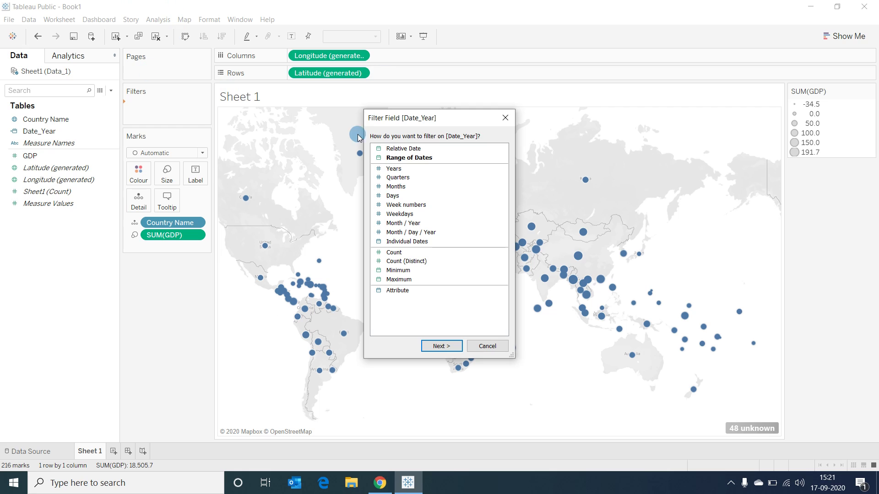
pyautogui.click(400, 169)
pyautogui.doubleClick(400, 169)
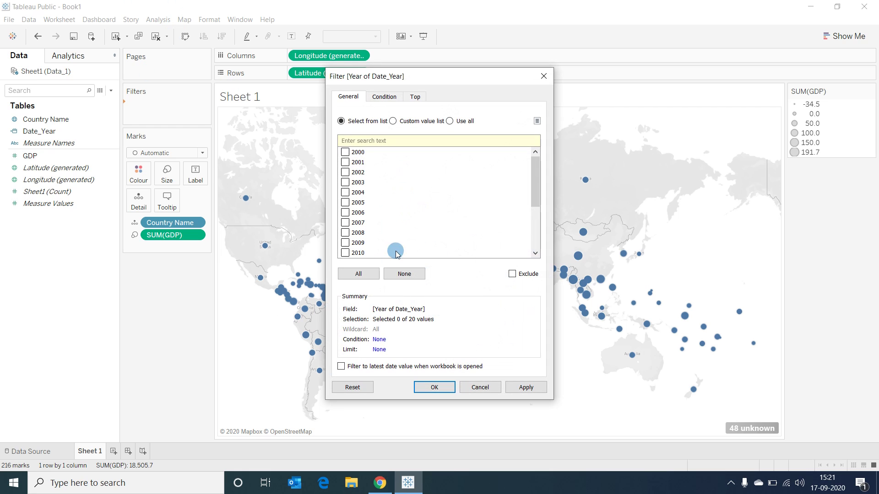
pyautogui.moveTo(535, 190); pyautogui.dragTo(540, 237)
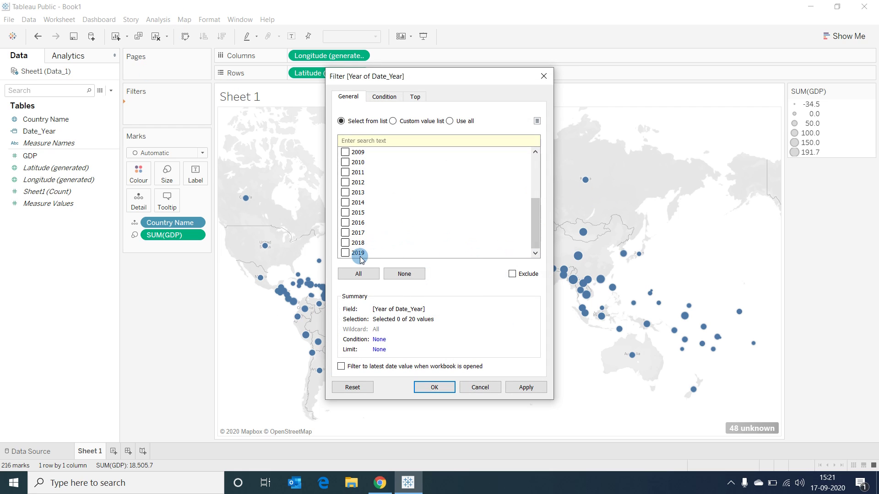
pyautogui.click(345, 252)
pyautogui.click(424, 386)
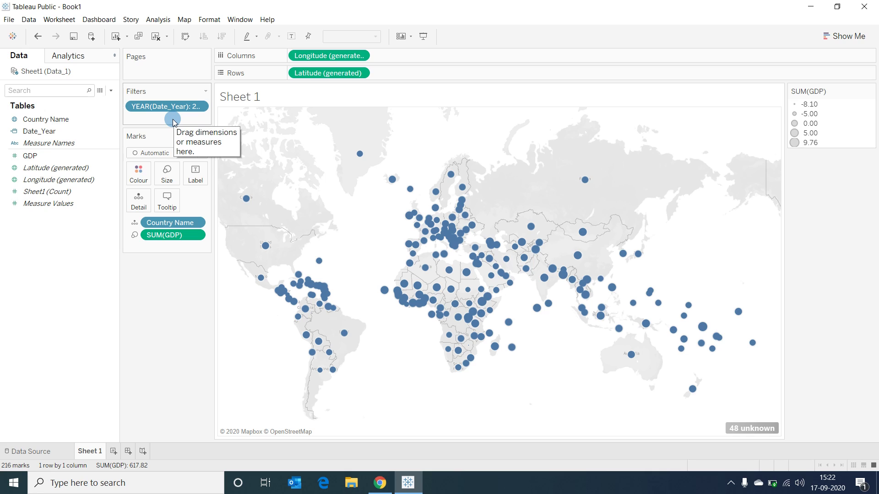
# - Show the Date_Year filter control beside the map, and clear the worksheet
pyautogui.click(199, 106)
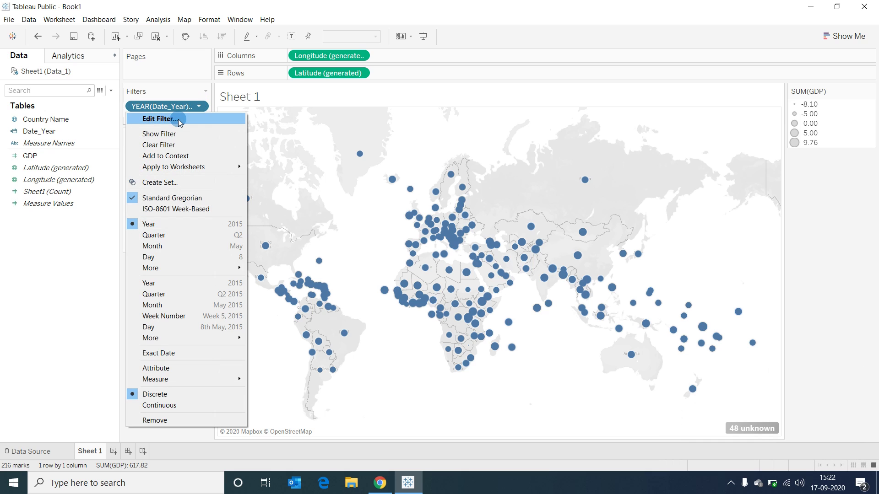
pyautogui.click(171, 134)
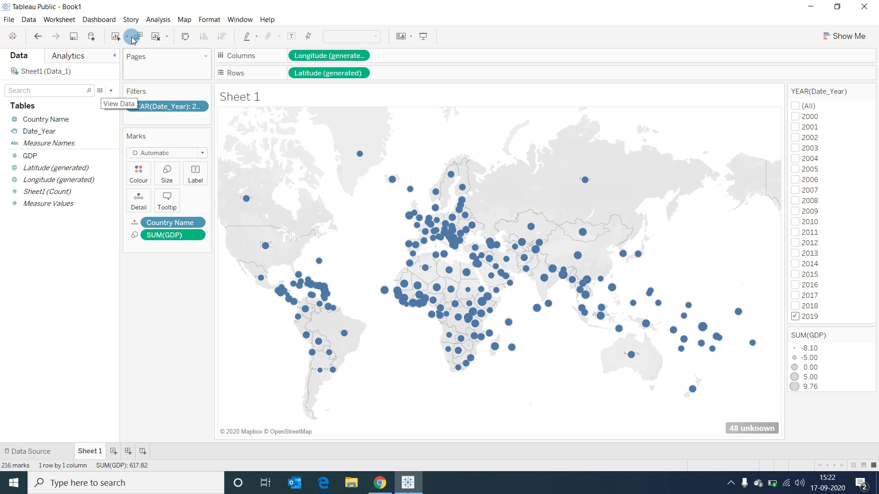
pyautogui.click(156, 37)
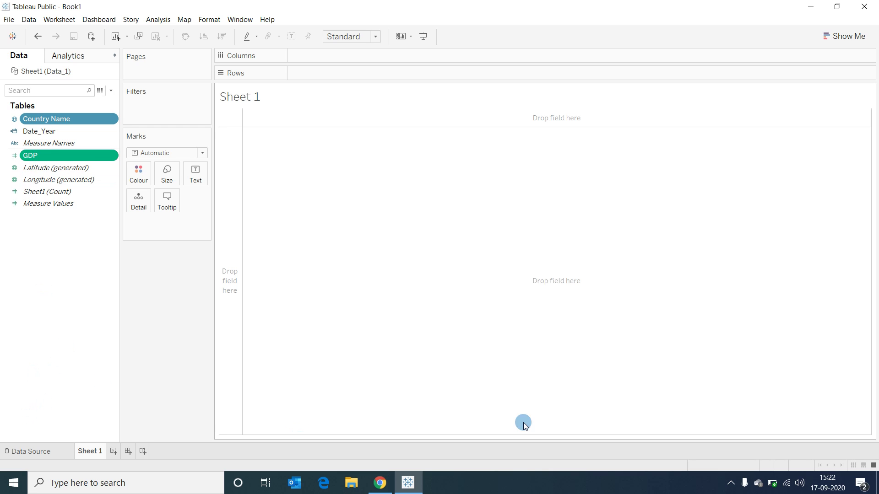
# - Chart GDP by Country Name as horizontal bars on Sheet 1
pyautogui.click(860, 39)
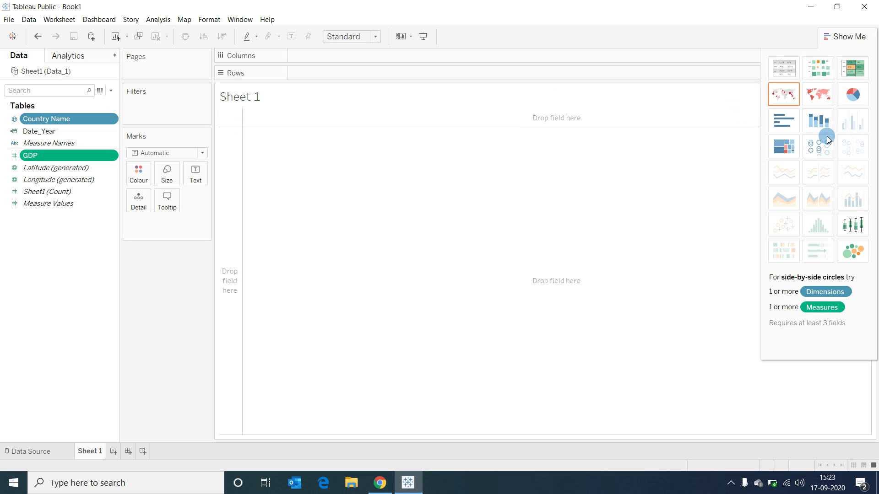
pyautogui.click(786, 121)
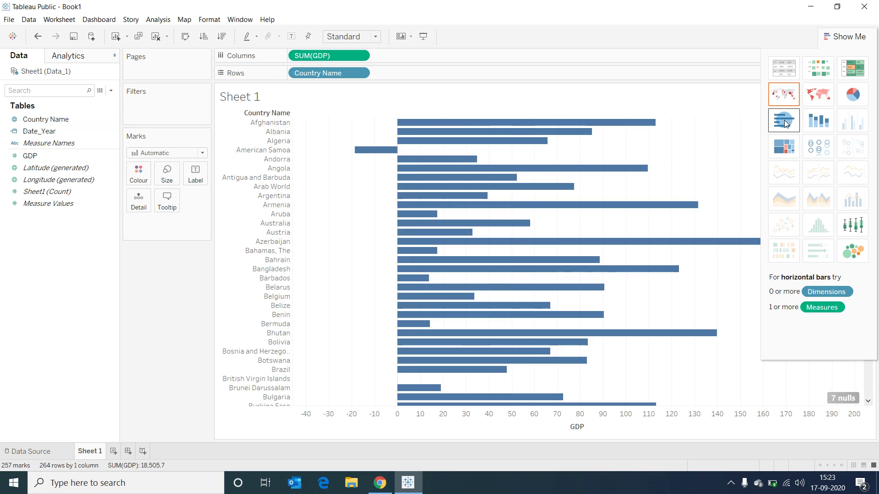
pyautogui.click(848, 36)
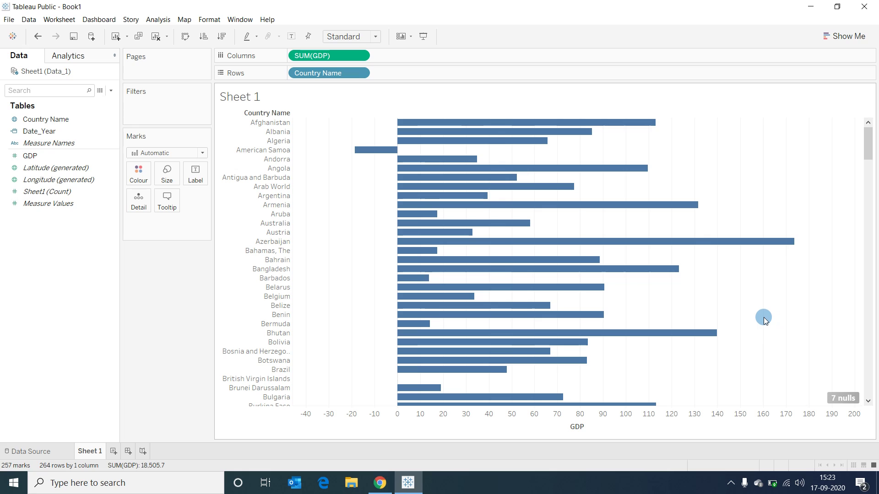
# - Filter the bar chart by the years of Date_Year, keeping only 2019
pyautogui.moveTo(246, 346); pyautogui.dragTo(171, 99)
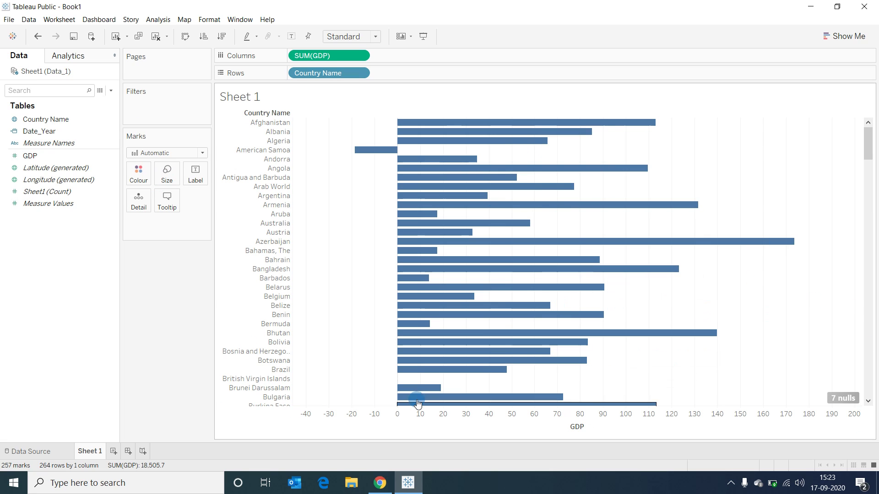
pyautogui.moveTo(39, 131); pyautogui.dragTo(153, 105)
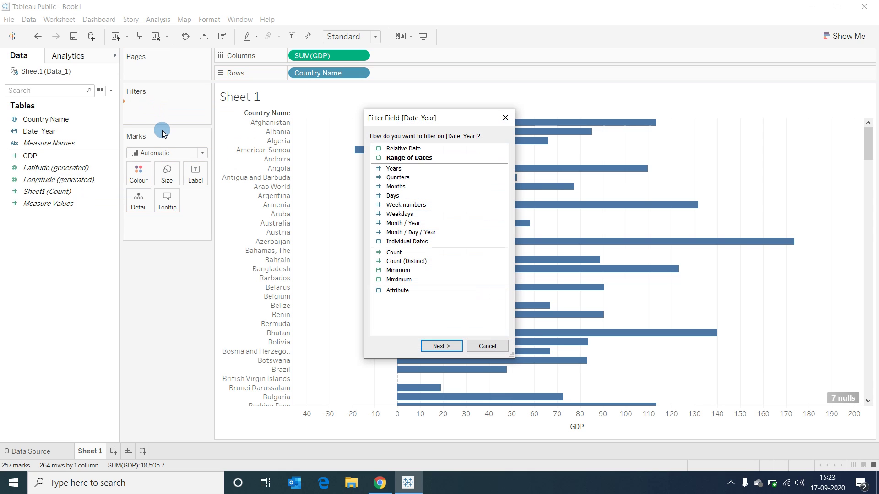
pyautogui.doubleClick(411, 166)
pyautogui.click(358, 271)
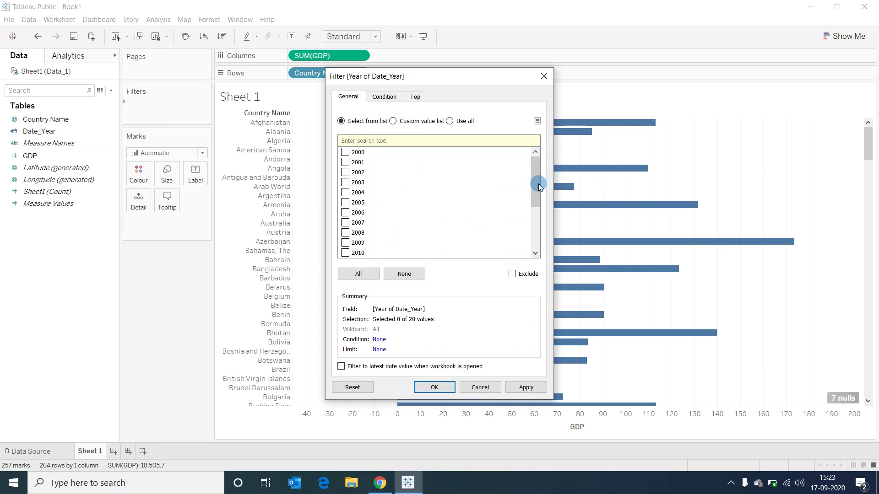
pyautogui.moveTo(539, 183); pyautogui.dragTo(542, 238)
pyautogui.click(346, 252)
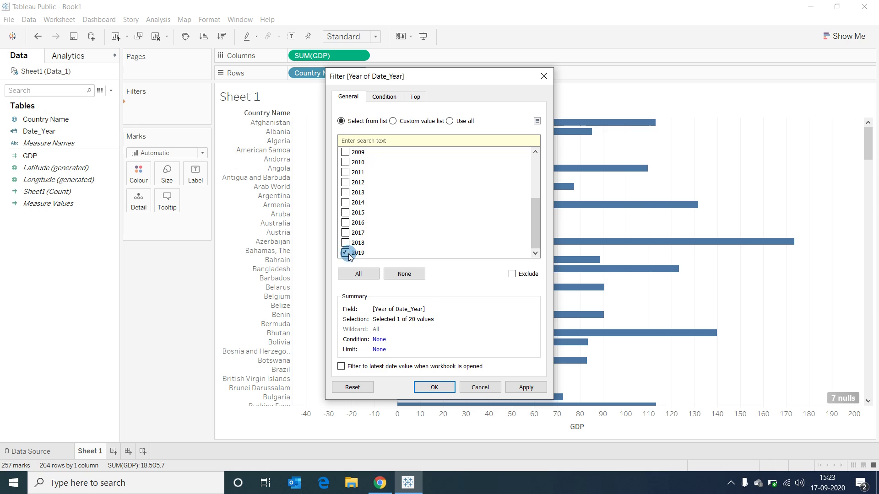
pyautogui.click(434, 387)
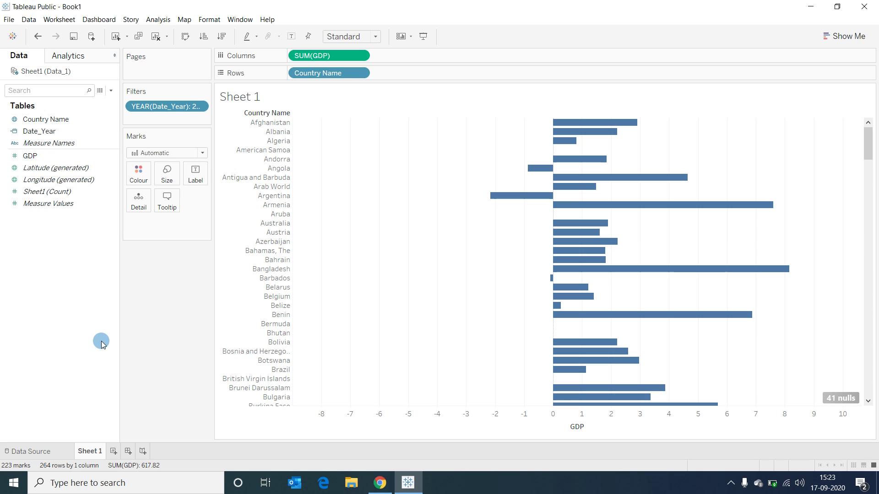
# - Add a second worksheet and plot GDP by Date_Year as a continuous line chart
pyautogui.click(112, 451)
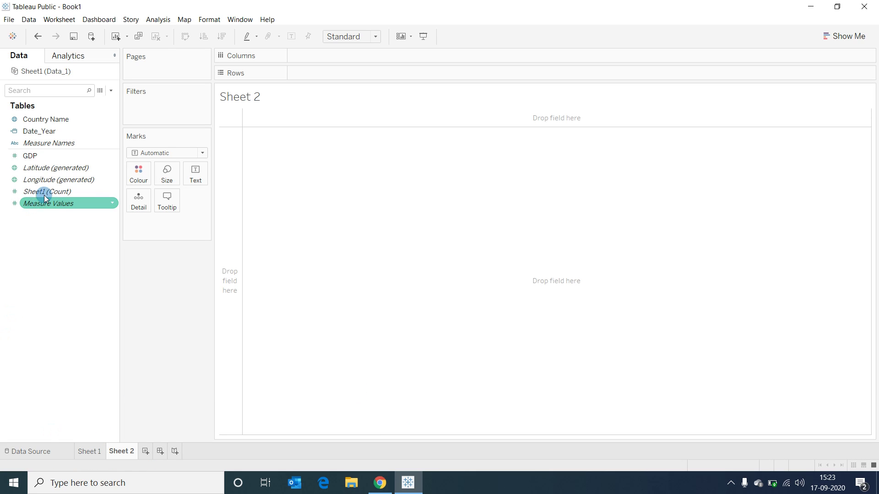
pyautogui.doubleClick(62, 131)
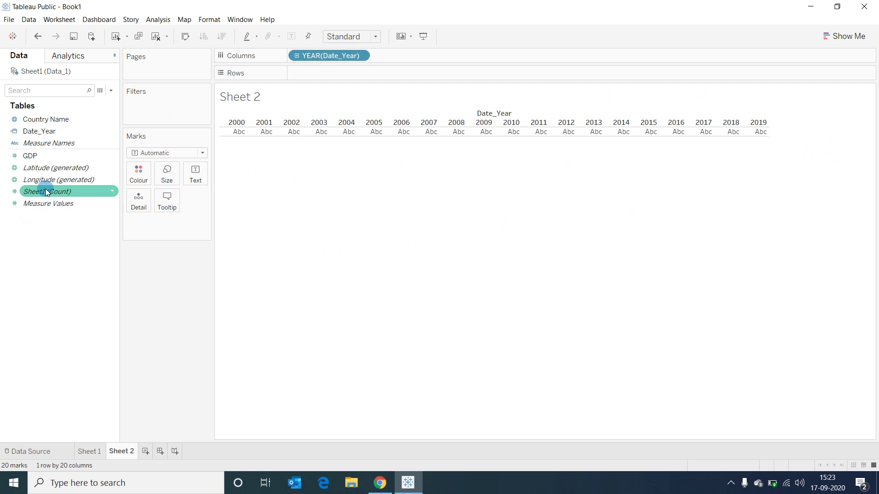
pyautogui.doubleClick(37, 157)
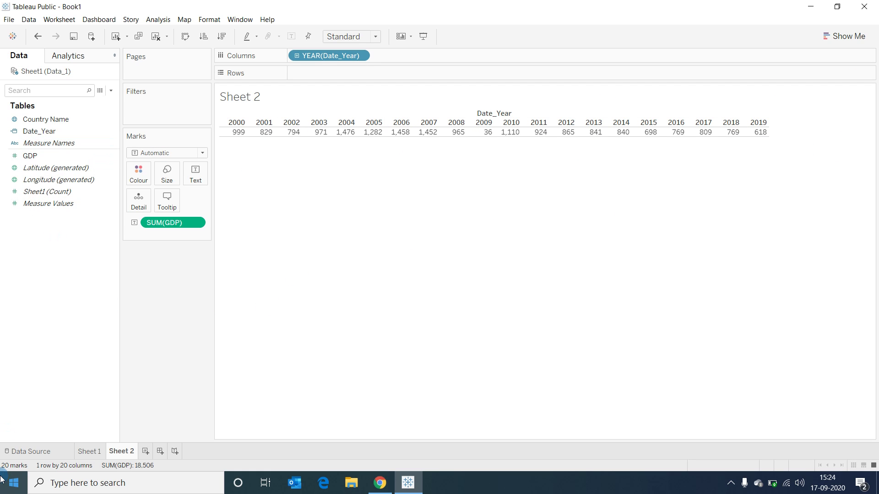
pyautogui.click(833, 42)
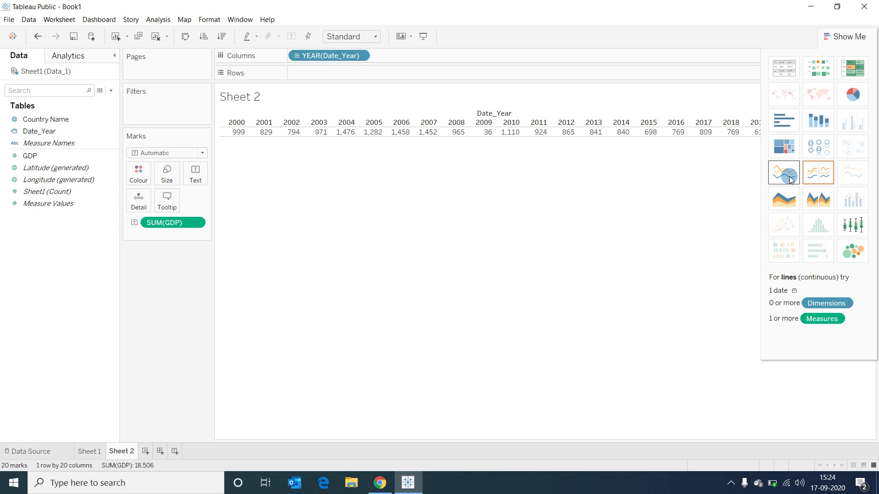
pyautogui.click(789, 177)
pyautogui.click(844, 37)
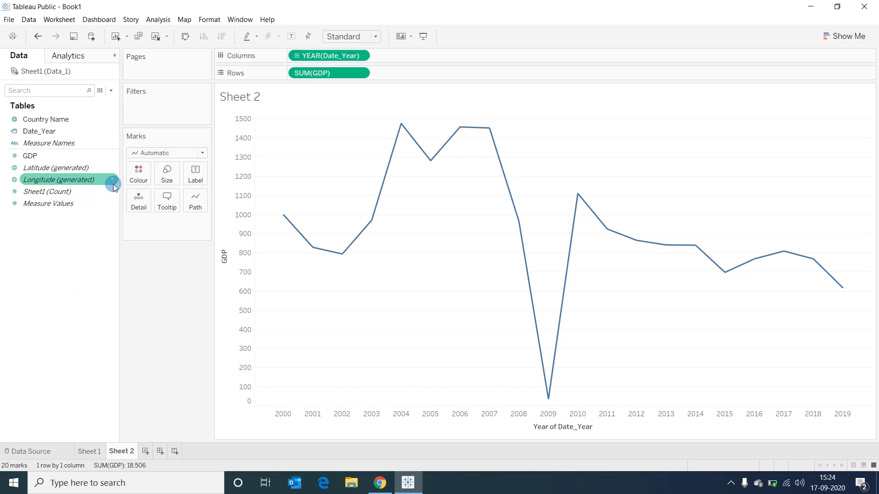
# - Filter the line chart by Country Name, searching for "United" and keeping only United States
pyautogui.moveTo(63, 122); pyautogui.dragTo(165, 107)
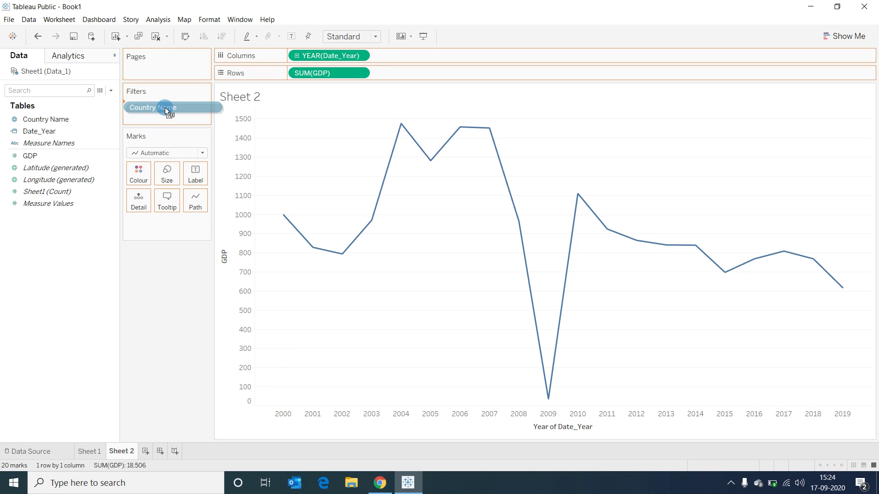
pyautogui.moveTo(164, 107); pyautogui.dragTo(165, 107)
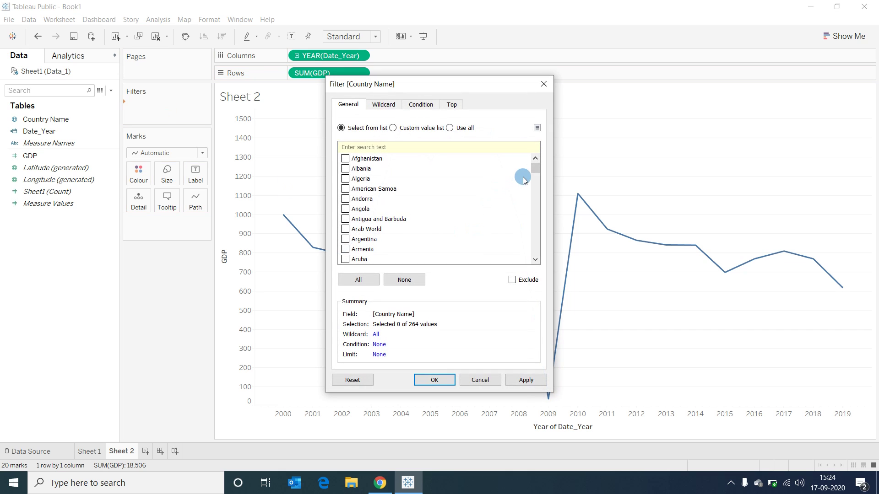
pyautogui.moveTo(534, 169); pyautogui.dragTo(417, 151)
pyautogui.write('United')
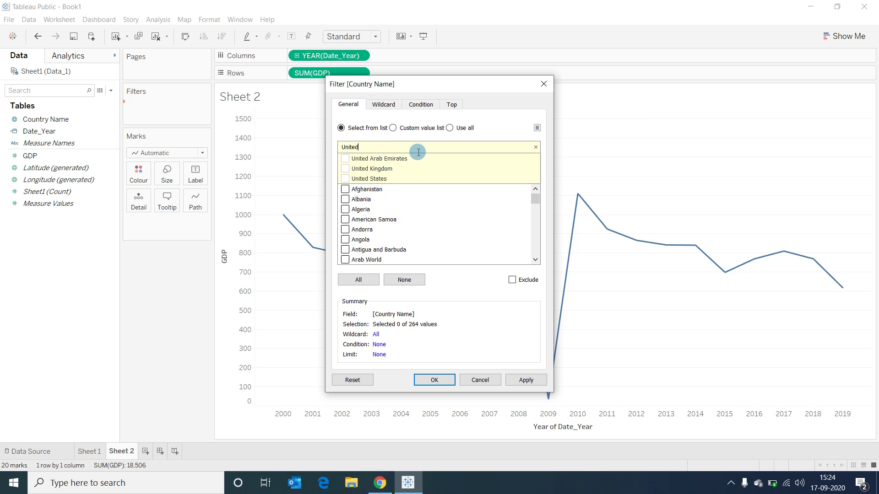
pyautogui.click(345, 178)
pyautogui.click(433, 379)
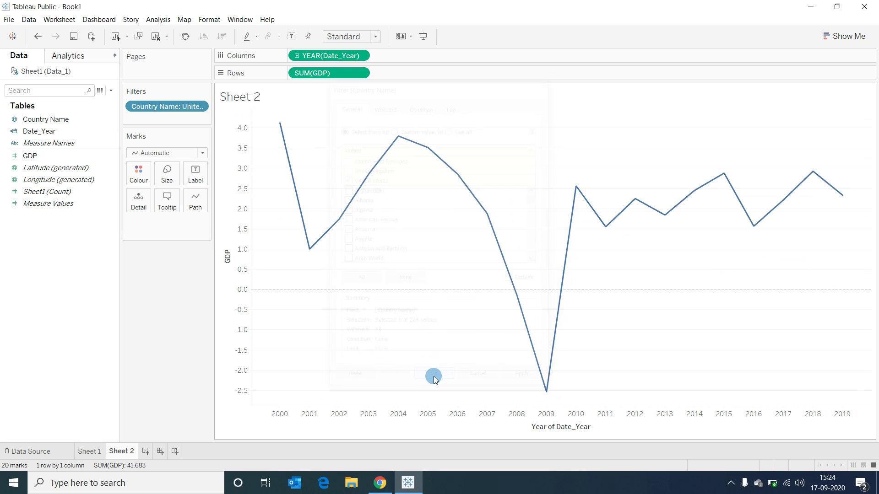